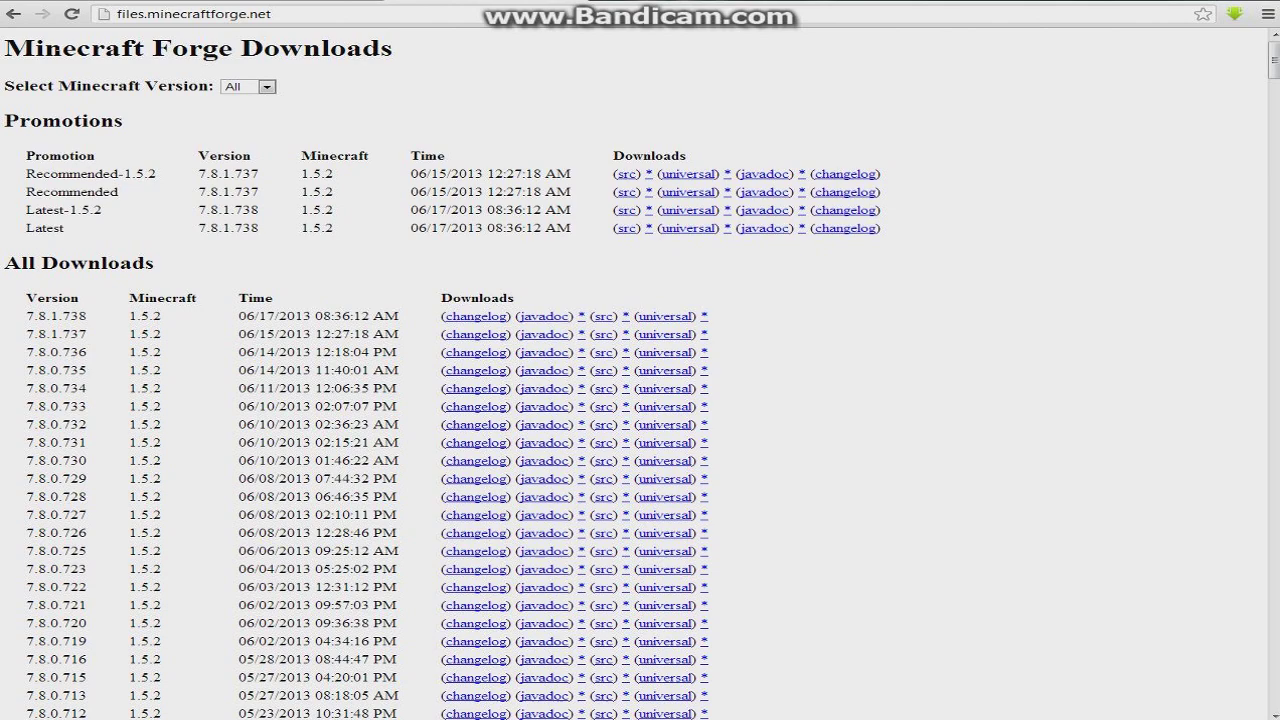
- Scroll the Forge All Downloads table to the 6.5.0.x builds for Minecraft 1.4.6
scroll(418, 384, "down", 20)
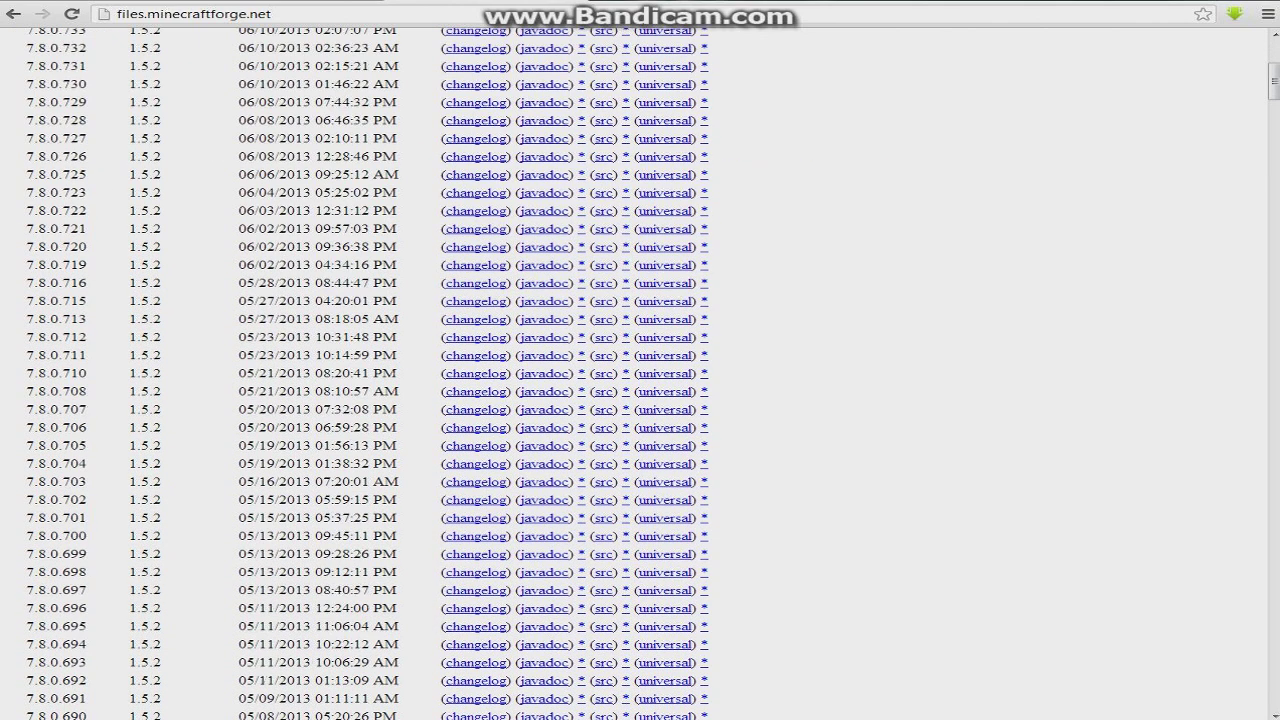
scroll(333, 466, "down", 12)
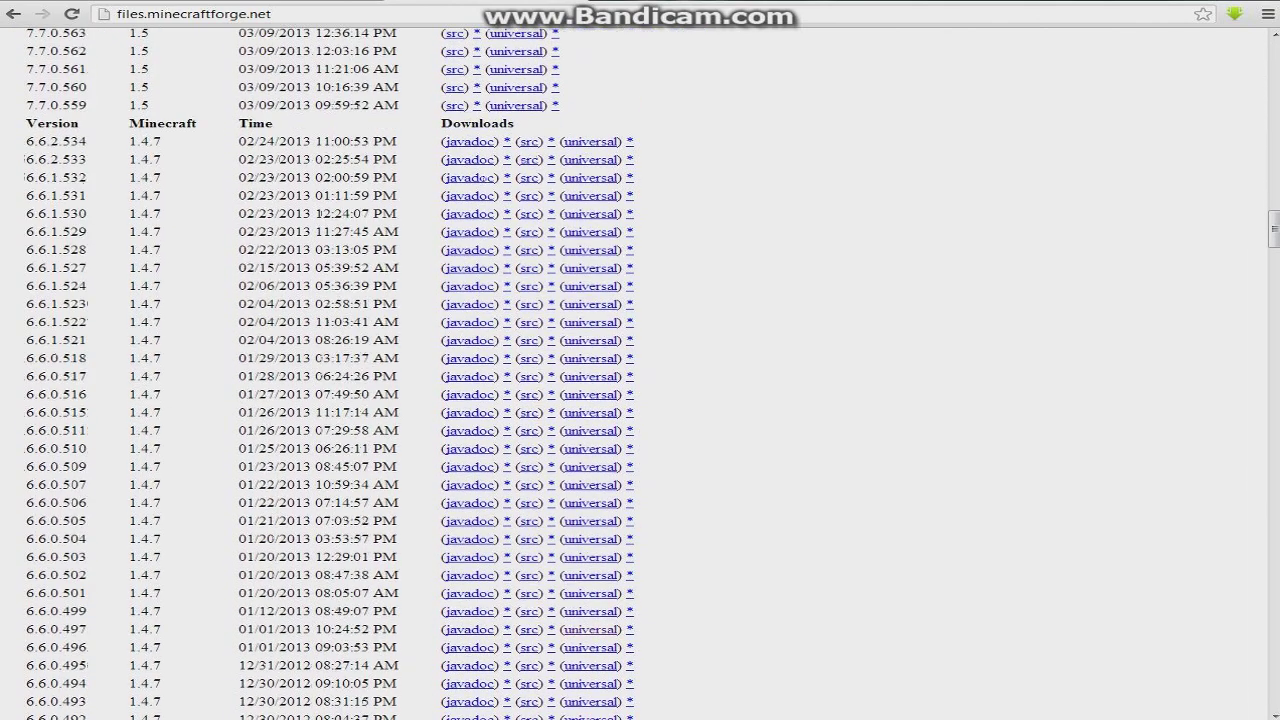
scroll(640, 374, "down", 5)
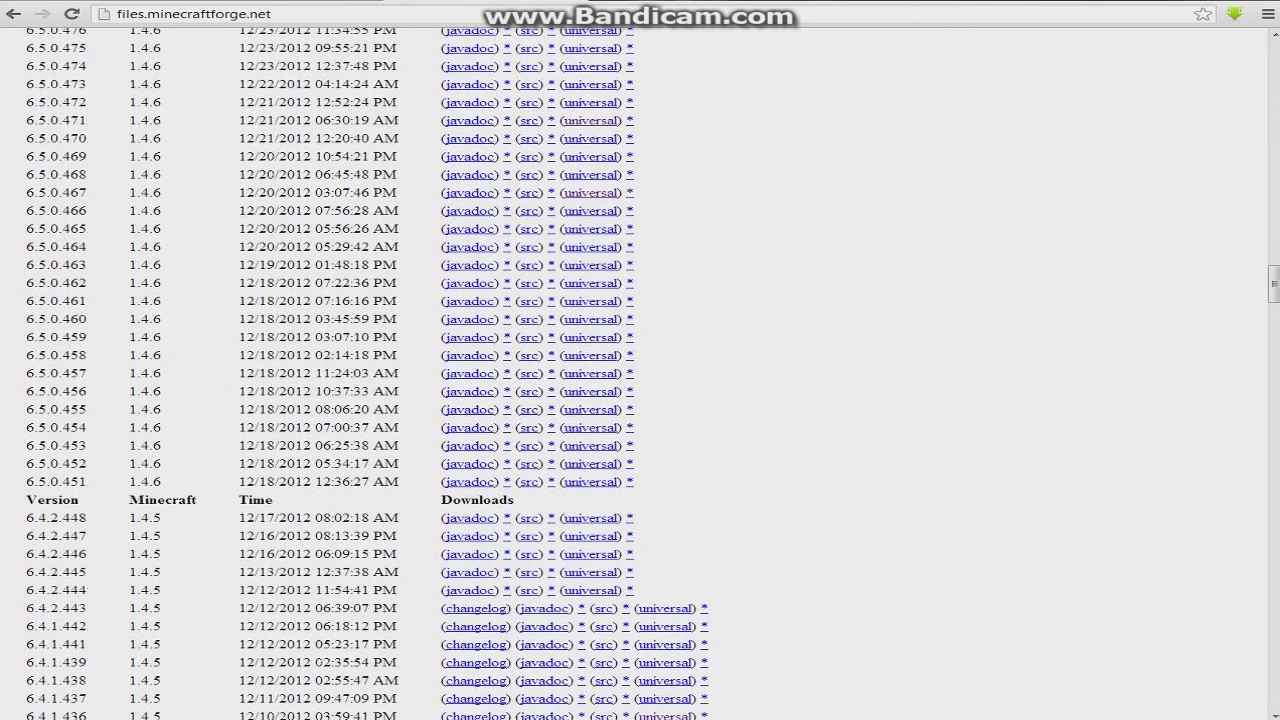
scroll(640, 374, "up", 4)
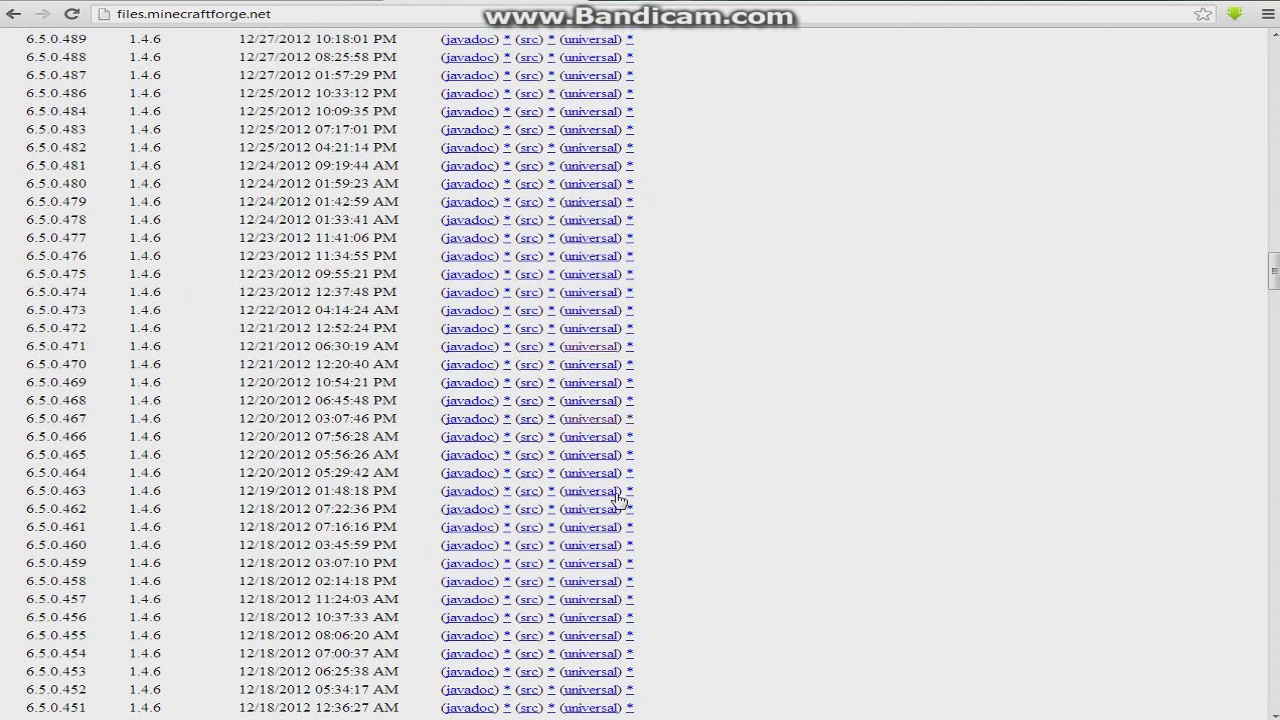
scroll(837, 391, "up", 2)
scroll(840, 393, "down", 3)
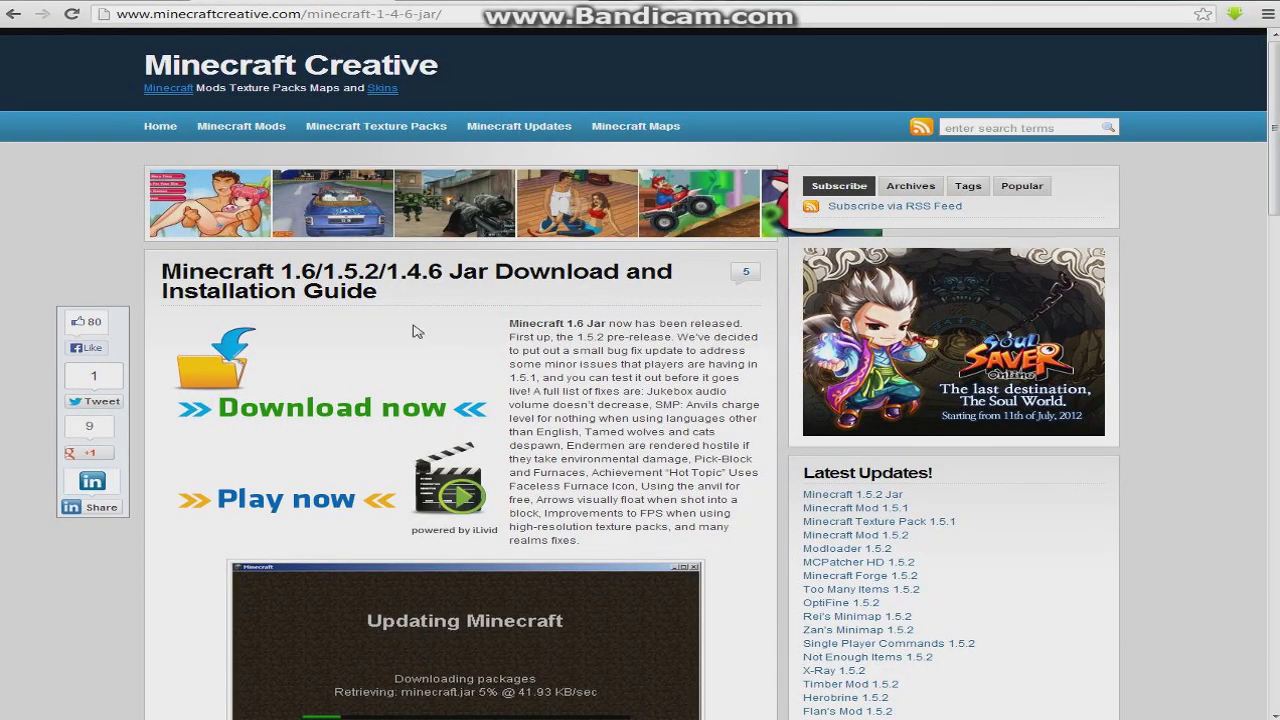
- Review the 1.4.6 jar download links on the Minecraft Creative guide, then move through the browser tabs
scroll(362, 268, "down", 5)
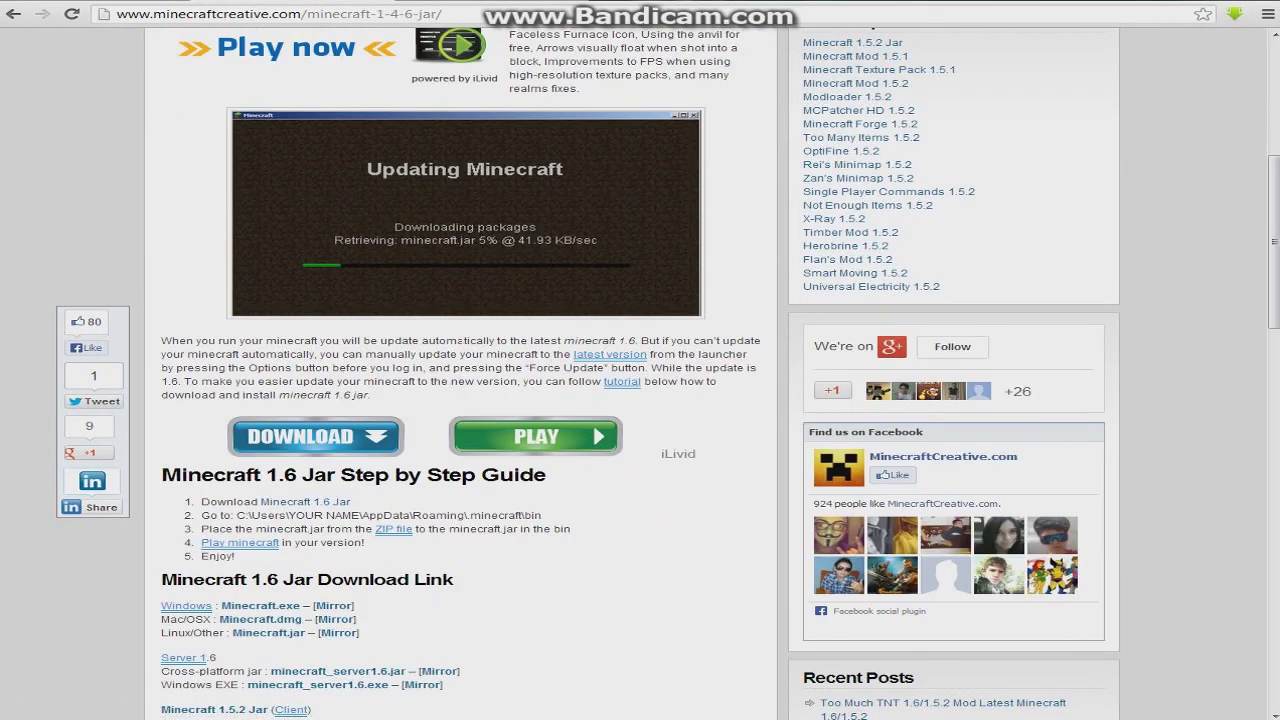
scroll(462, 346, "down", 2)
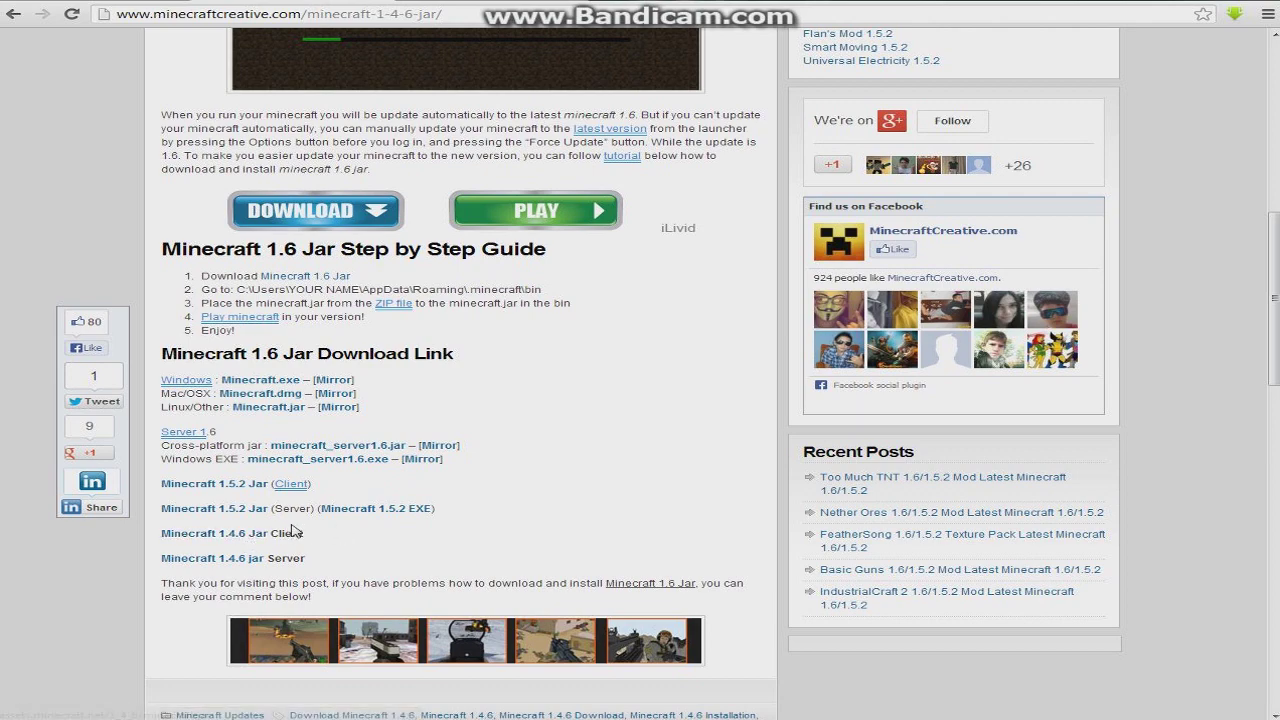
scroll(500, 178, "up", 6)
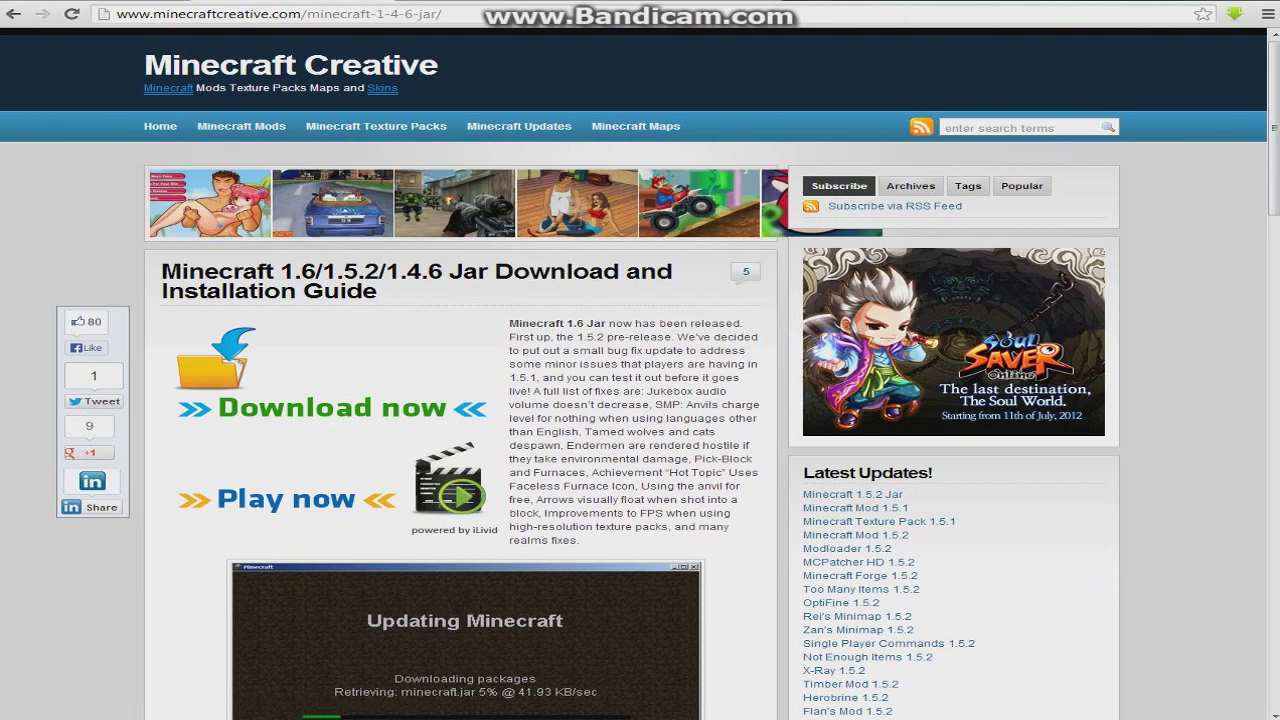
left_click(592, 4)
left_click(545, 2)
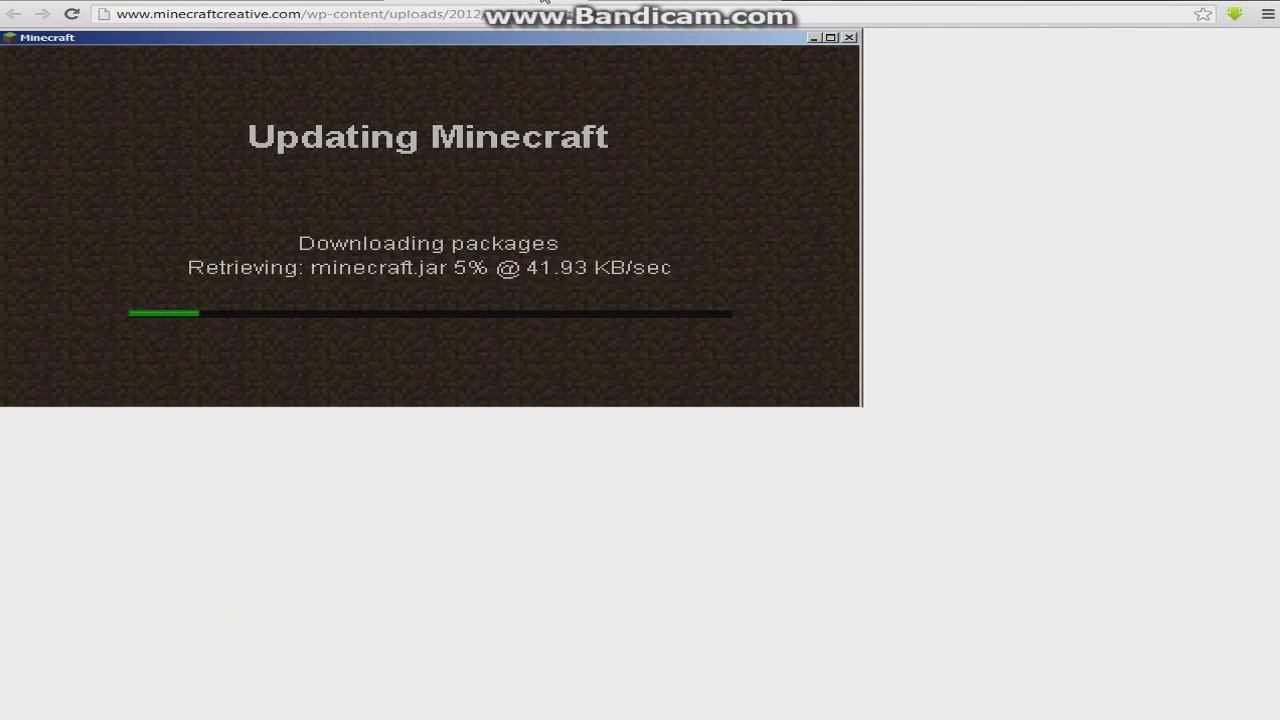
- Read the Sky Den forum topic down to Download and Installation Instructions and Required Mods
left_click(600, 2)
left_click(130, 4)
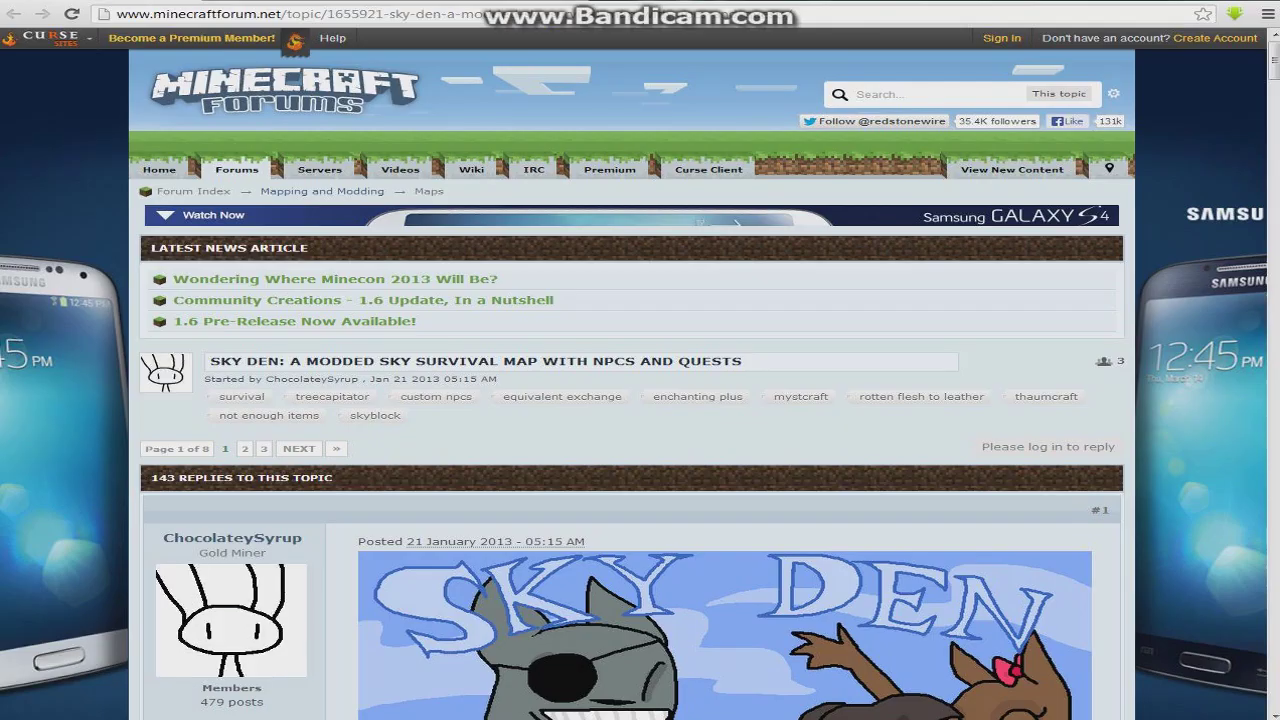
scroll(517, 405, "down", 3)
scroll(517, 405, "down", 2)
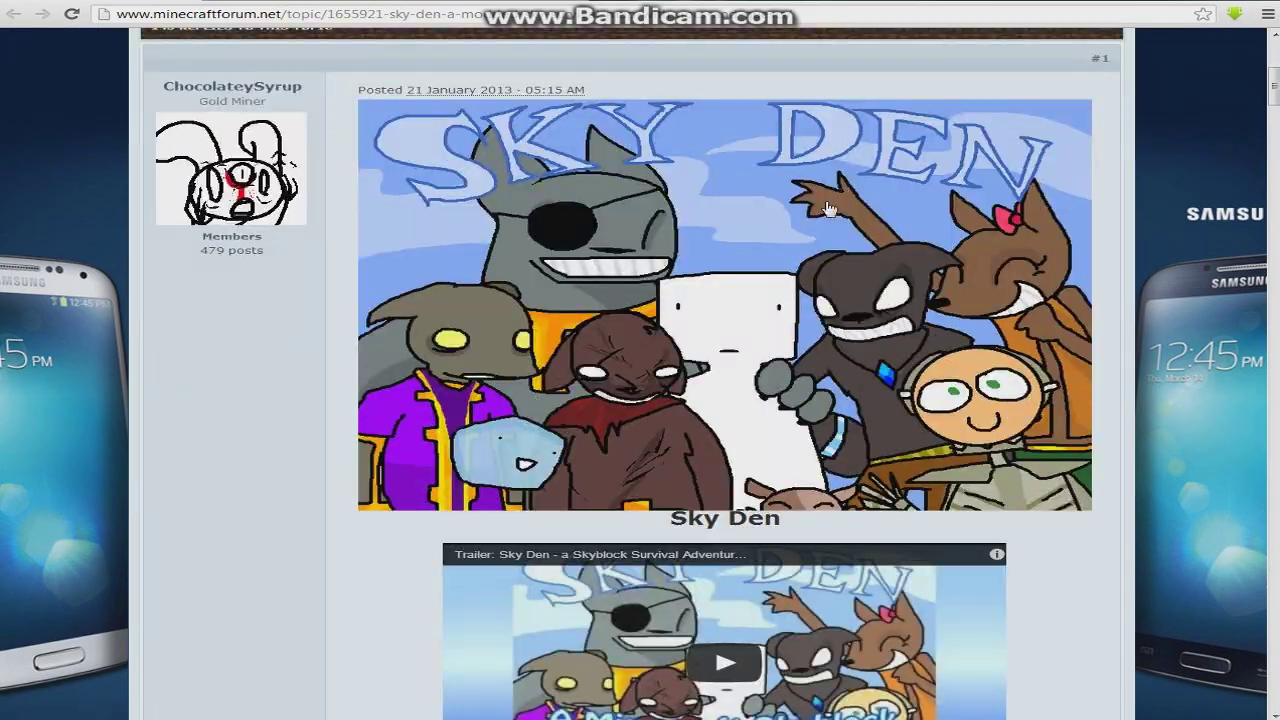
scroll(632, 430, "down", 5)
scroll(632, 430, "down", 20)
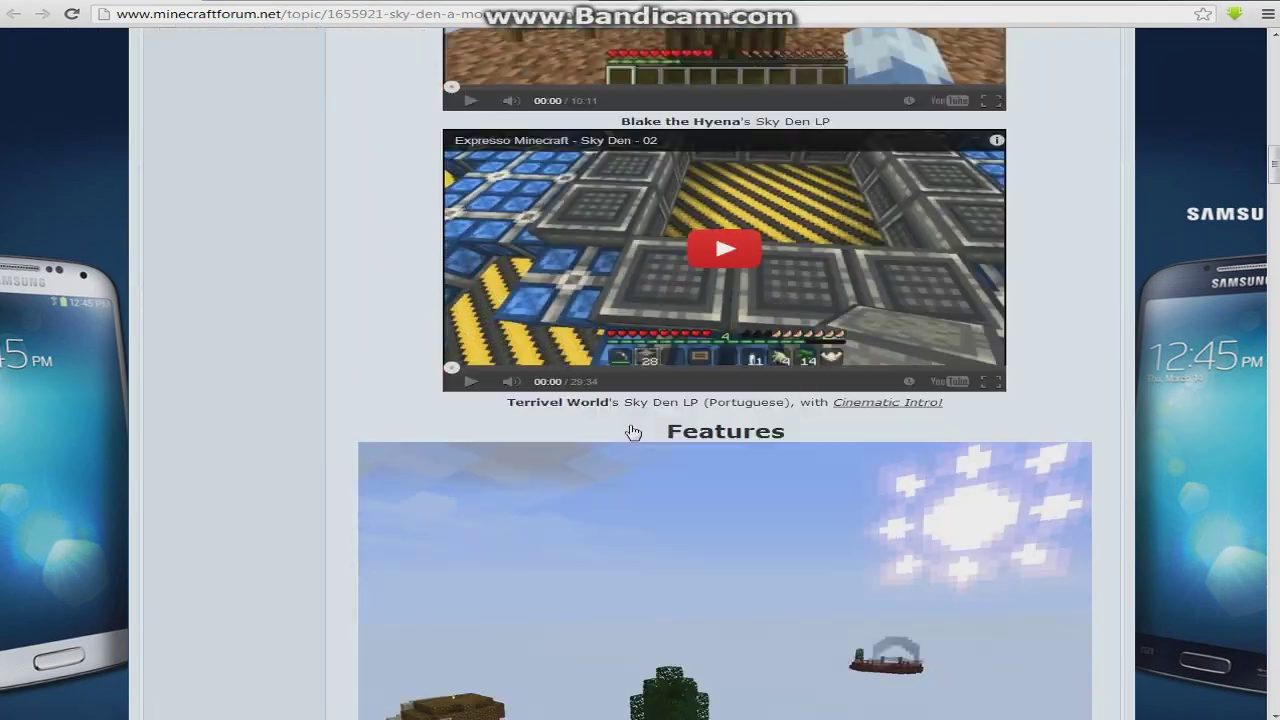
scroll(632, 430, "down", 2)
scroll(697, 287, "up", 1)
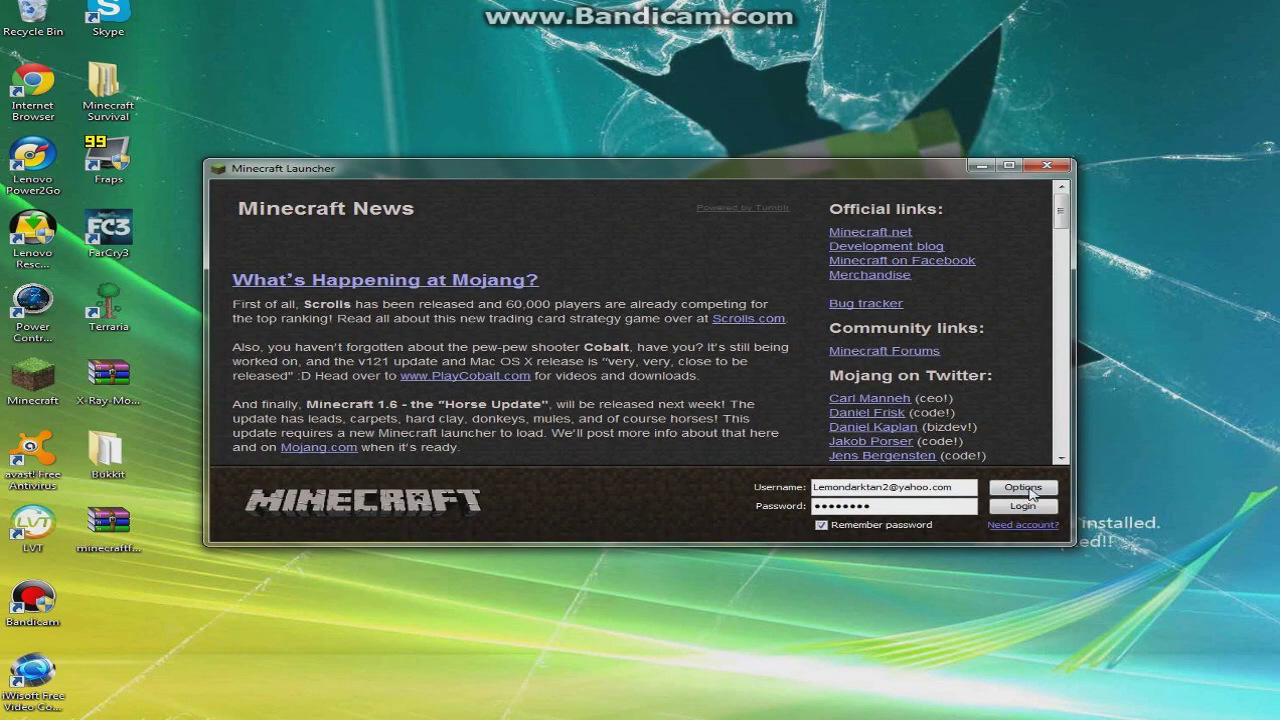
- Enable Force update in the launcher options and log in to start Minecraft
left_click(1023, 487)
left_click(765, 347)
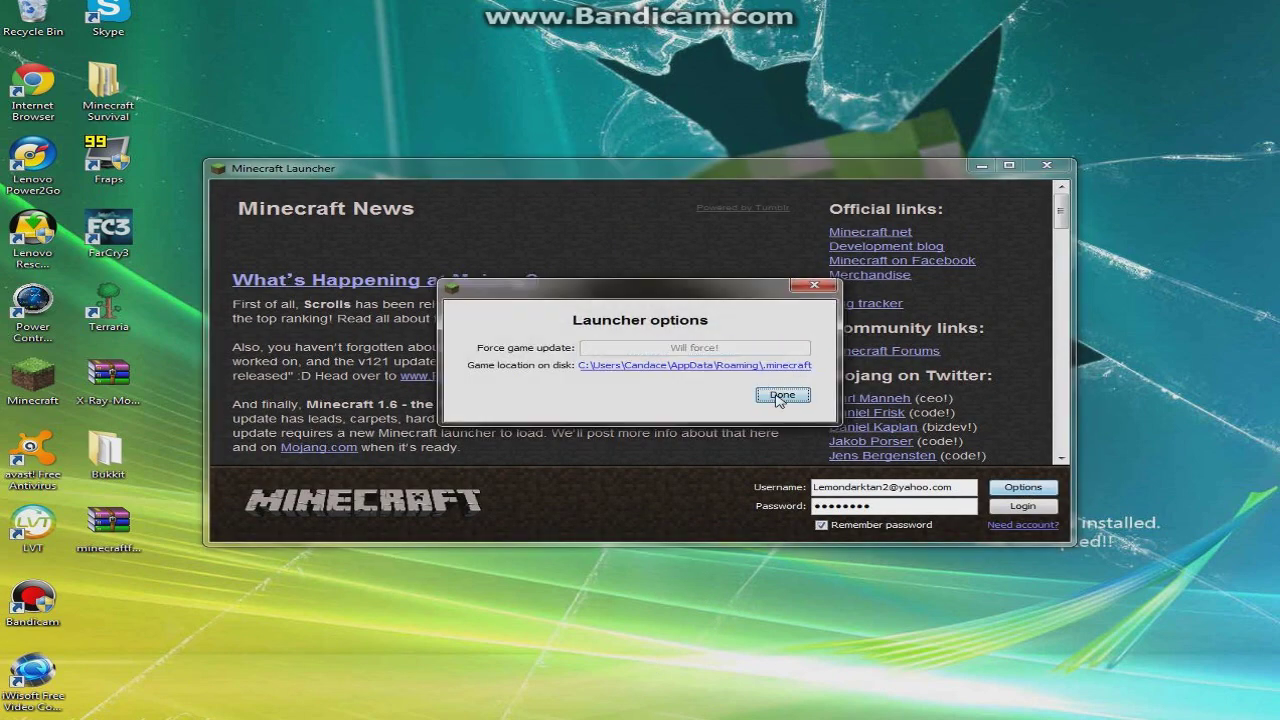
left_click(780, 396)
left_click(1020, 507)
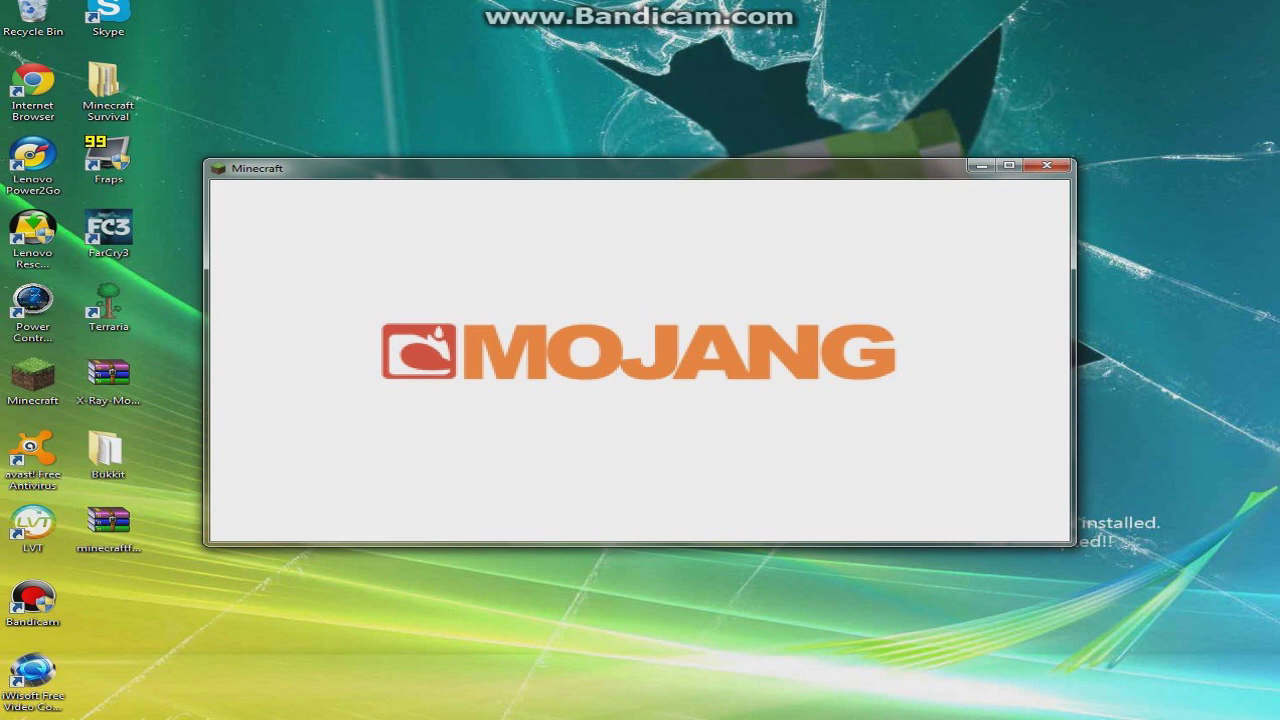
- Open the .minecraft folder in AppData Roaming via a %appdata% search
key("super")
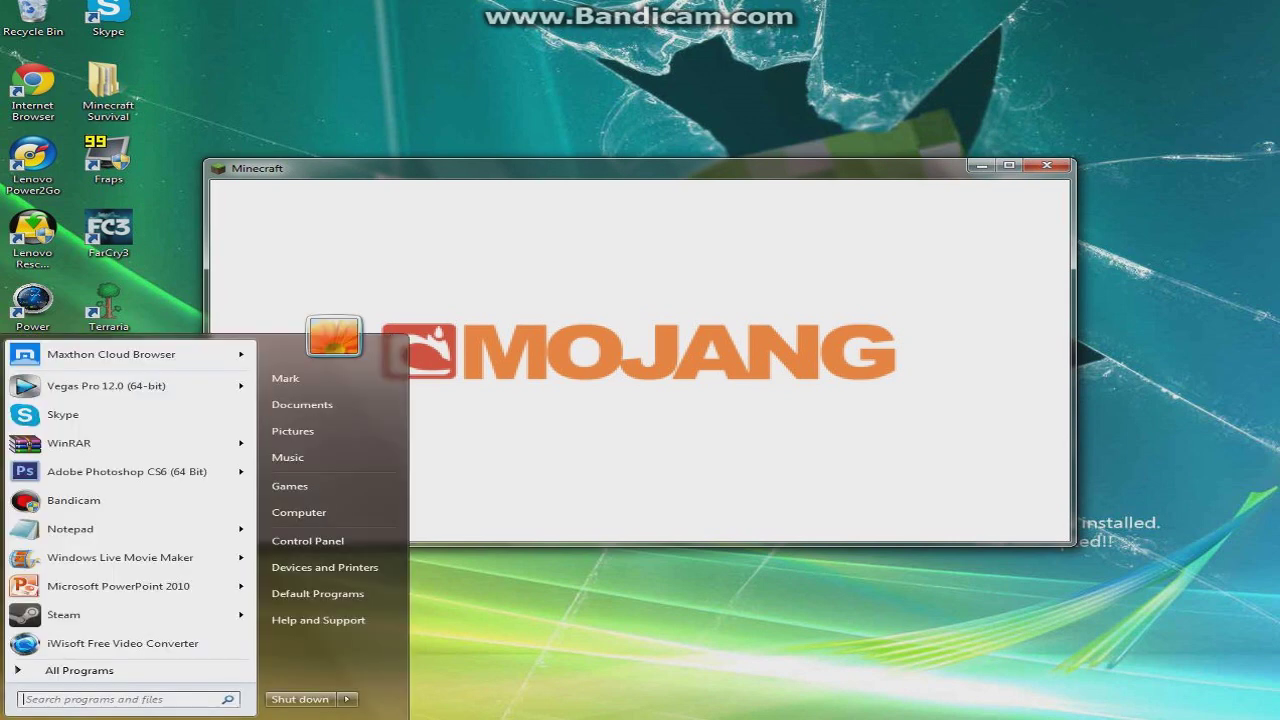
type("%appdata")
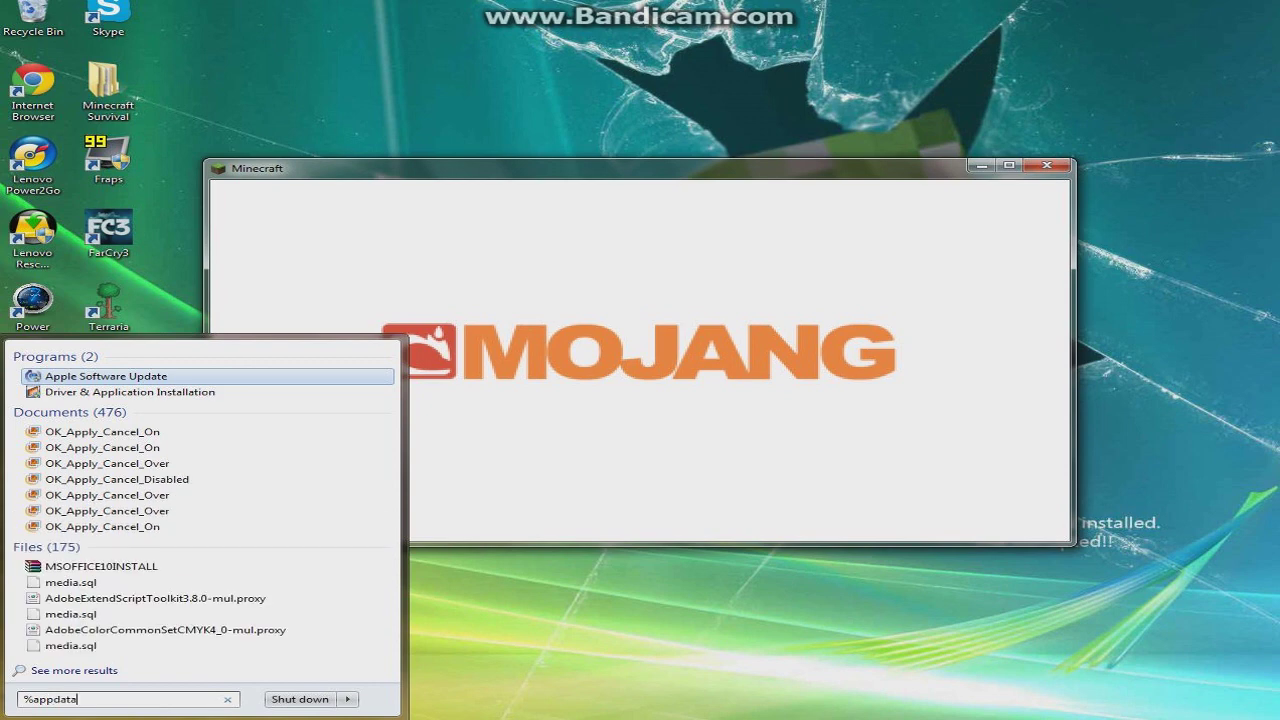
type("%")
key("Return")
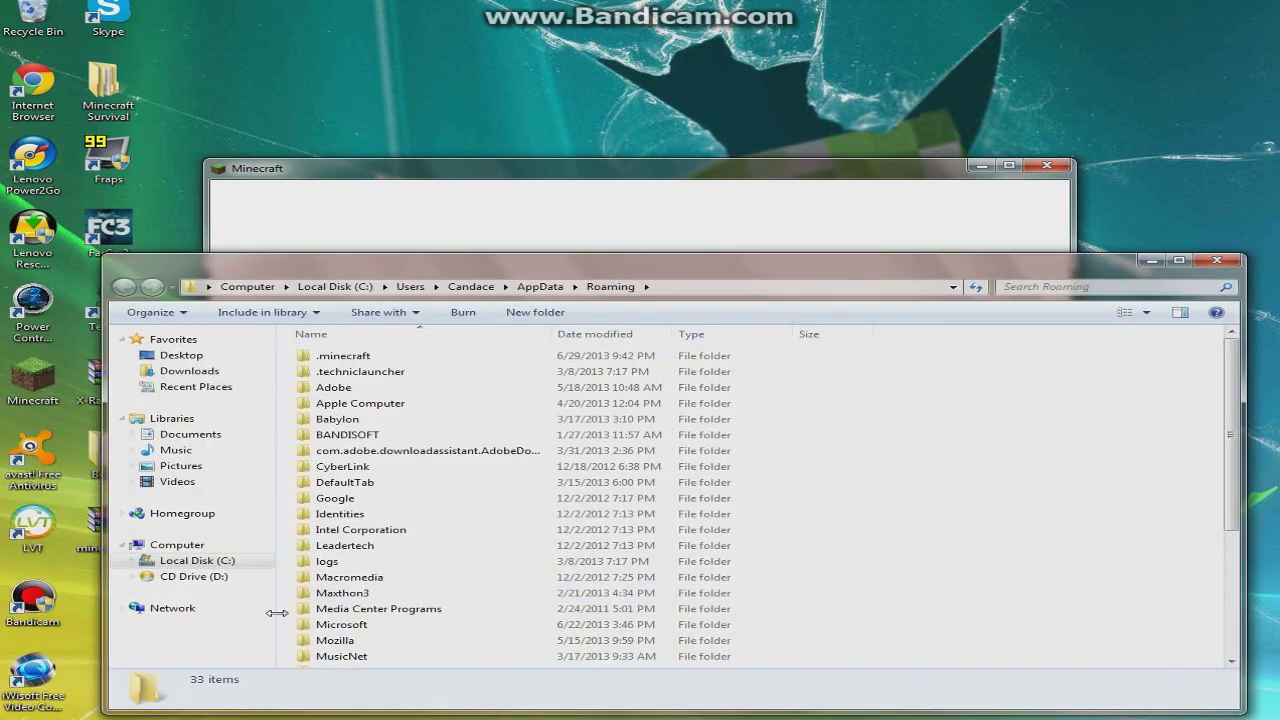
double_click(365, 358)
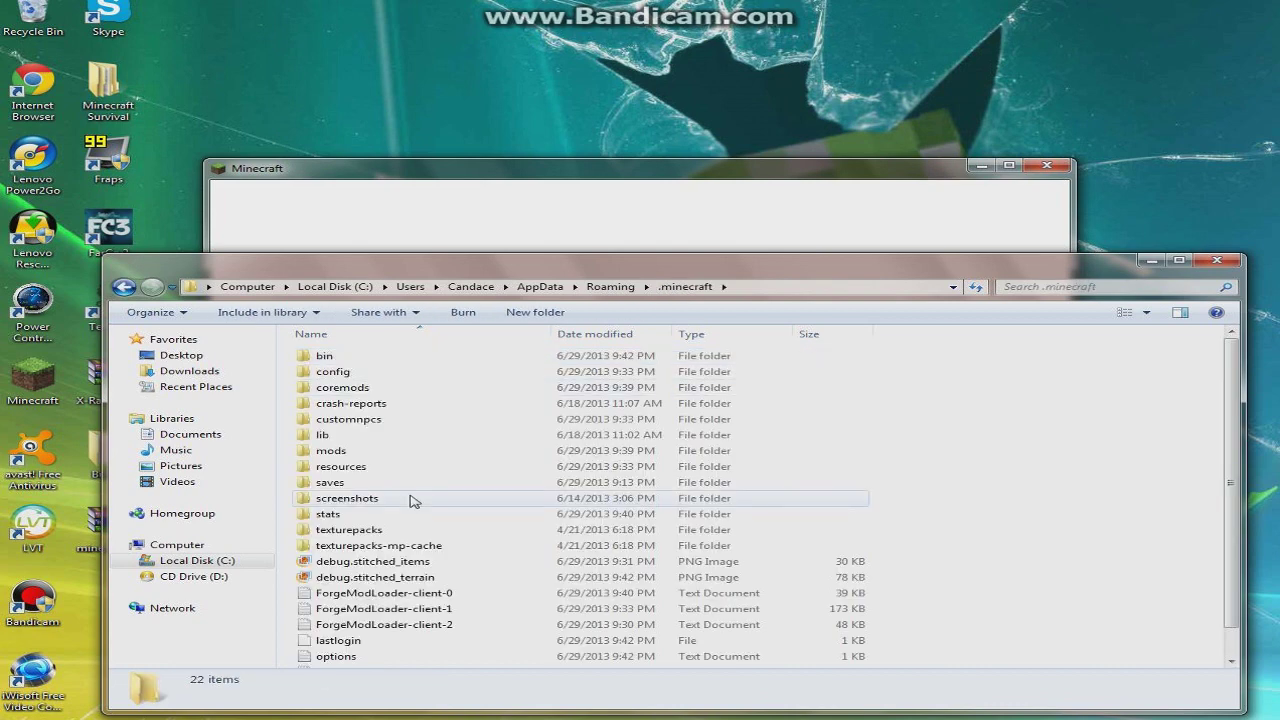
- Move the mods and coremods folders to the Recycle Bin and enter the bin folder
left_click(368, 457)
key("Delete")
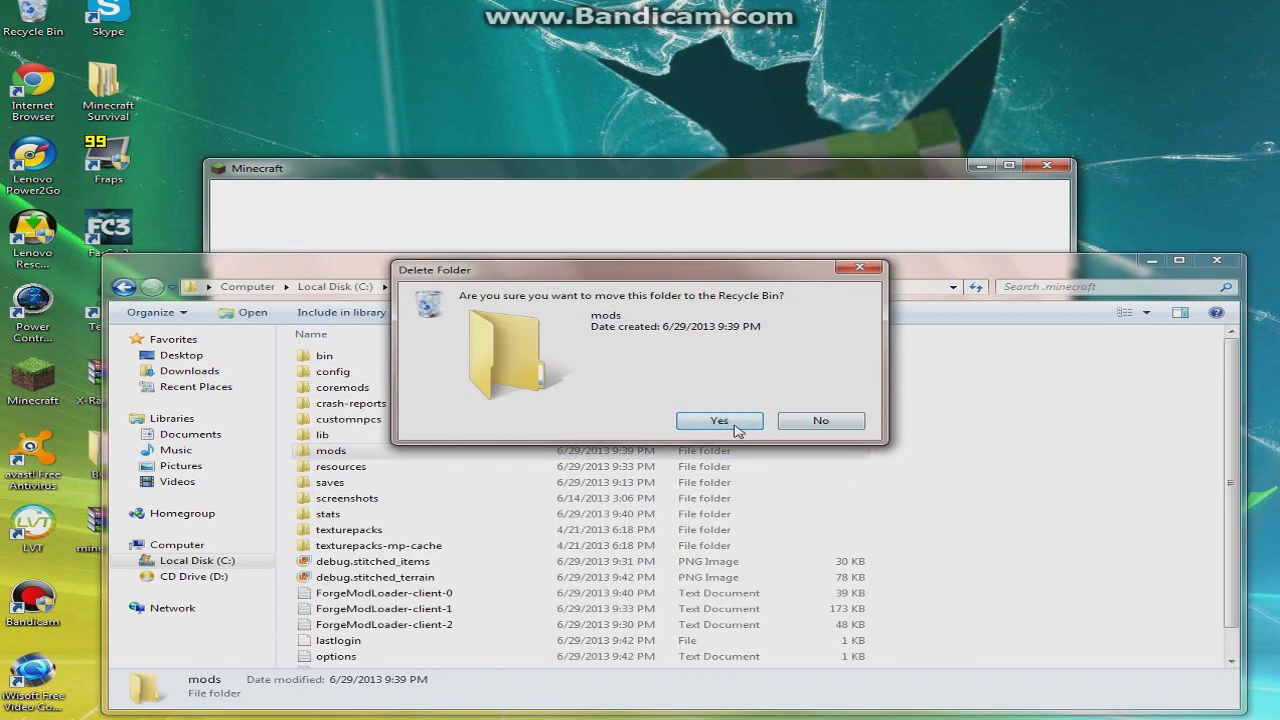
left_click(732, 425)
left_click(350, 388)
key("Delete")
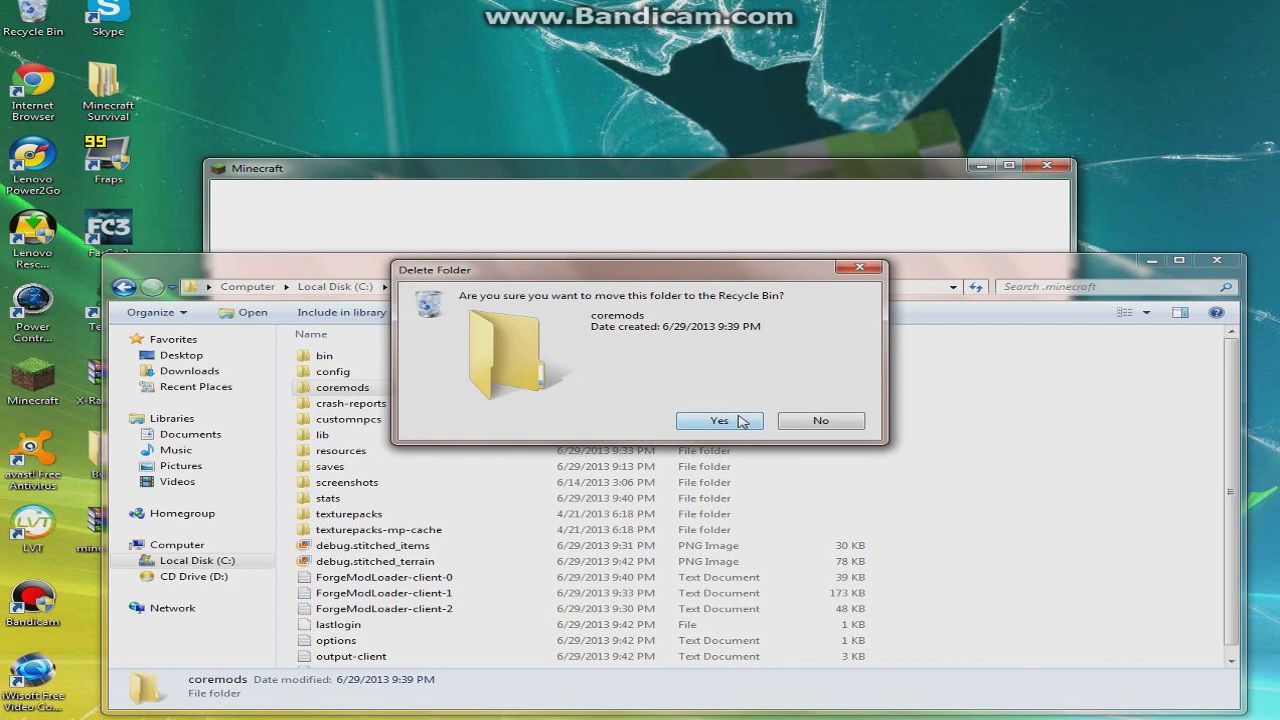
left_click(738, 423)
double_click(348, 360)
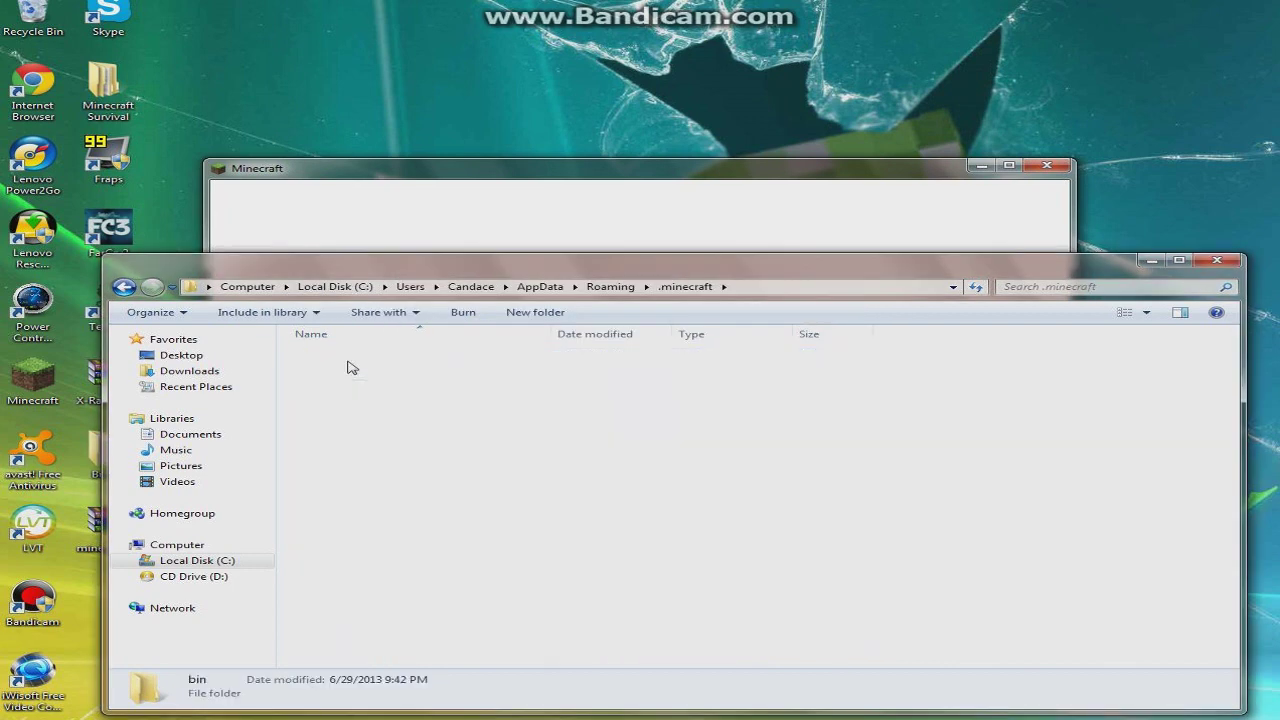
- Close the running Minecraft game
left_click(450, 500)
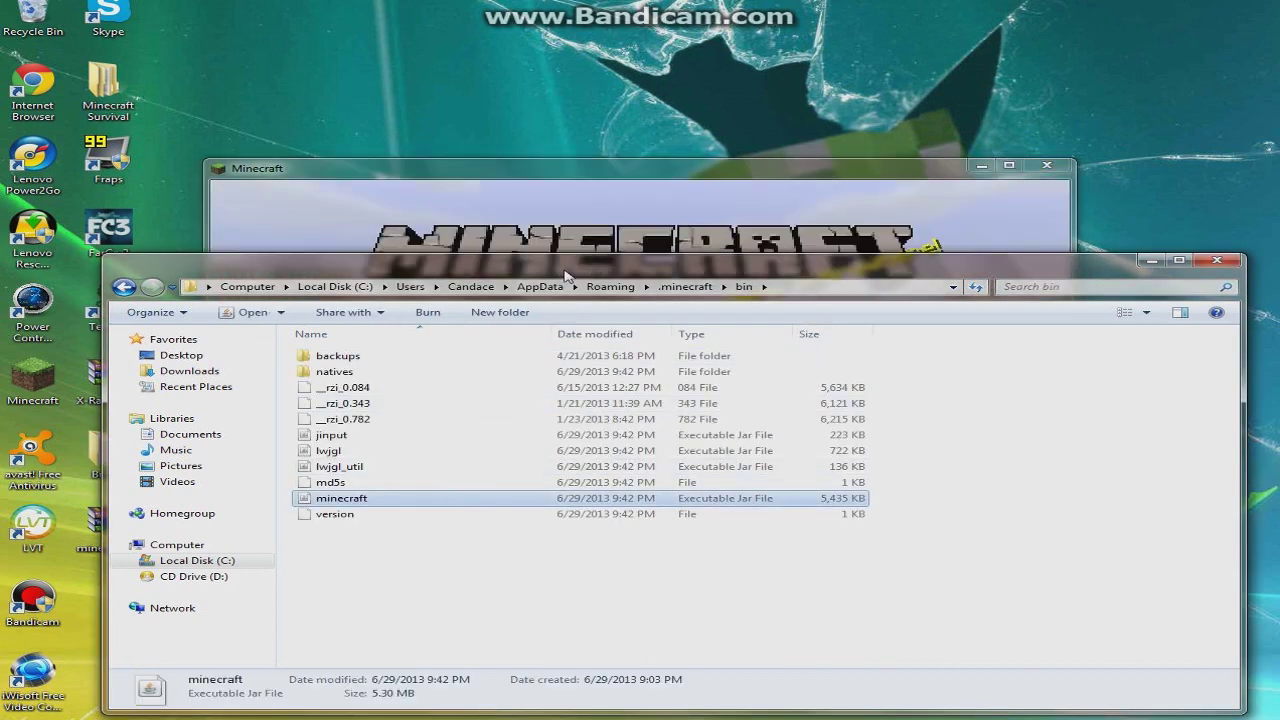
left_click(880, 177)
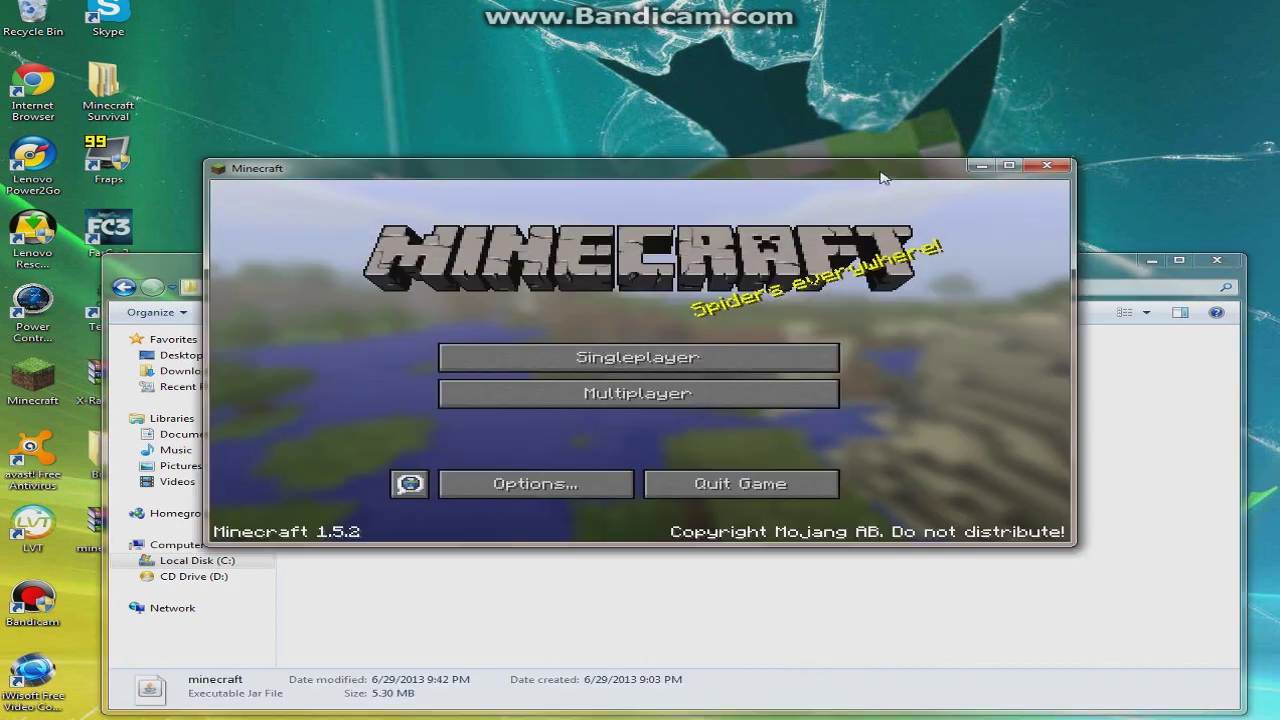
left_click(1047, 166)
- Delete the old 5,435 KB minecraft.jar from bin and drag in the 4,889 KB desktop copy
mouse_move(617, 268)
left_mouse_down()
mouse_move(612, 182)
mouse_move(607, 198)
left_mouse_up()
key("Delete")
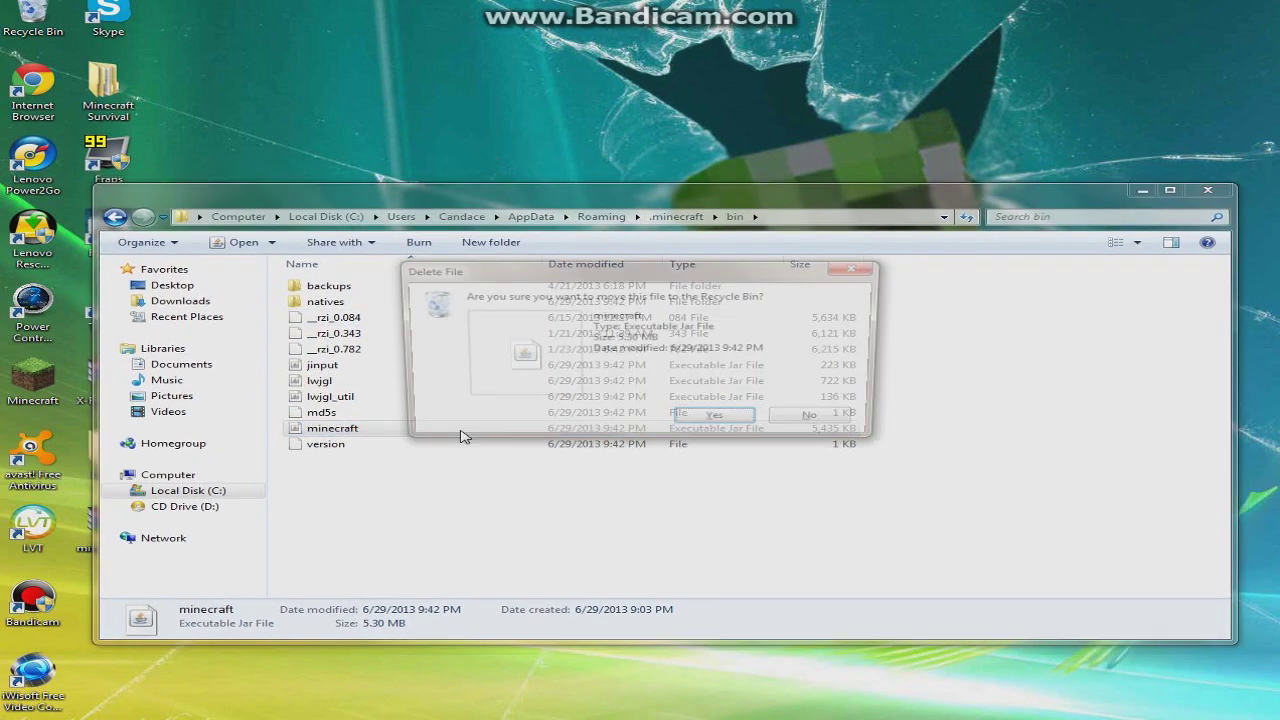
left_click(718, 421)
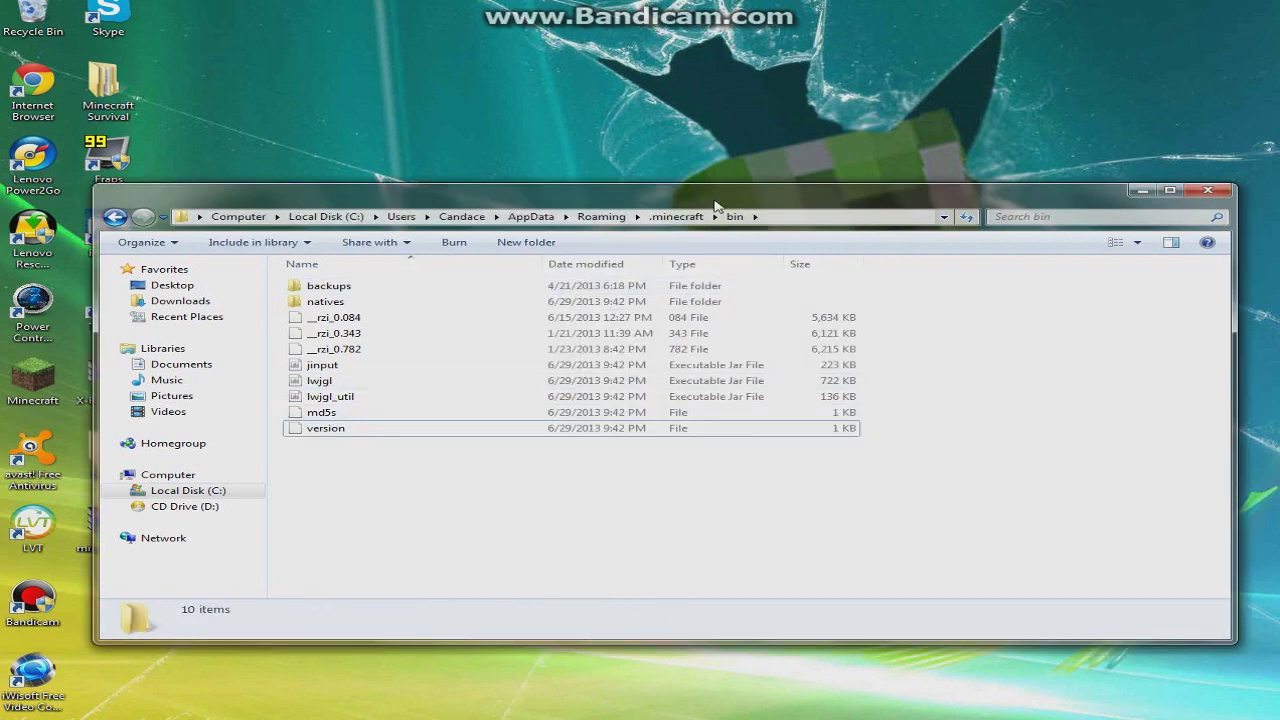
mouse_move(640, 190)
left_mouse_down()
mouse_move(650, 297)
mouse_move(576, 543)
mouse_move(609, 405)
left_mouse_up()
left_click_drag(555, 326, 486, 709)
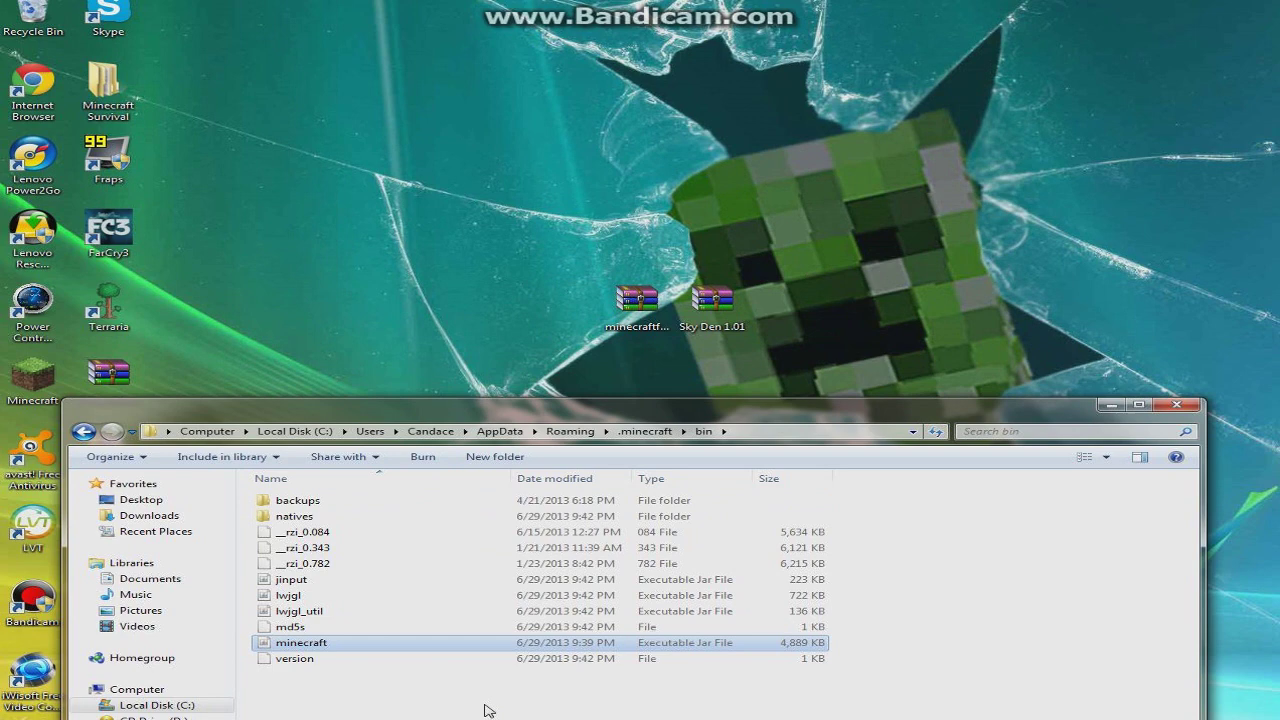
left_click_drag(560, 408, 580, 245)
- Open the new minecraft.jar in WinRAR and dock it to the left half of the screen
right_click(422, 489)
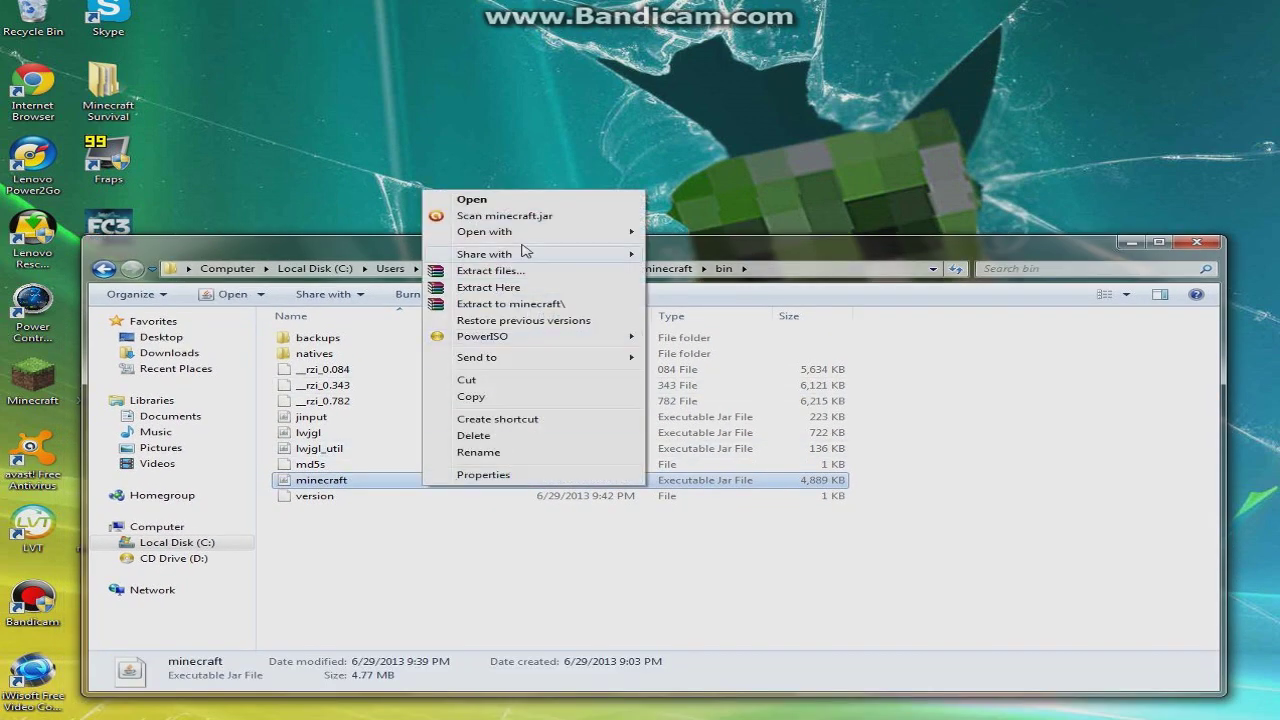
mouse_move(520, 232)
left_click(760, 248)
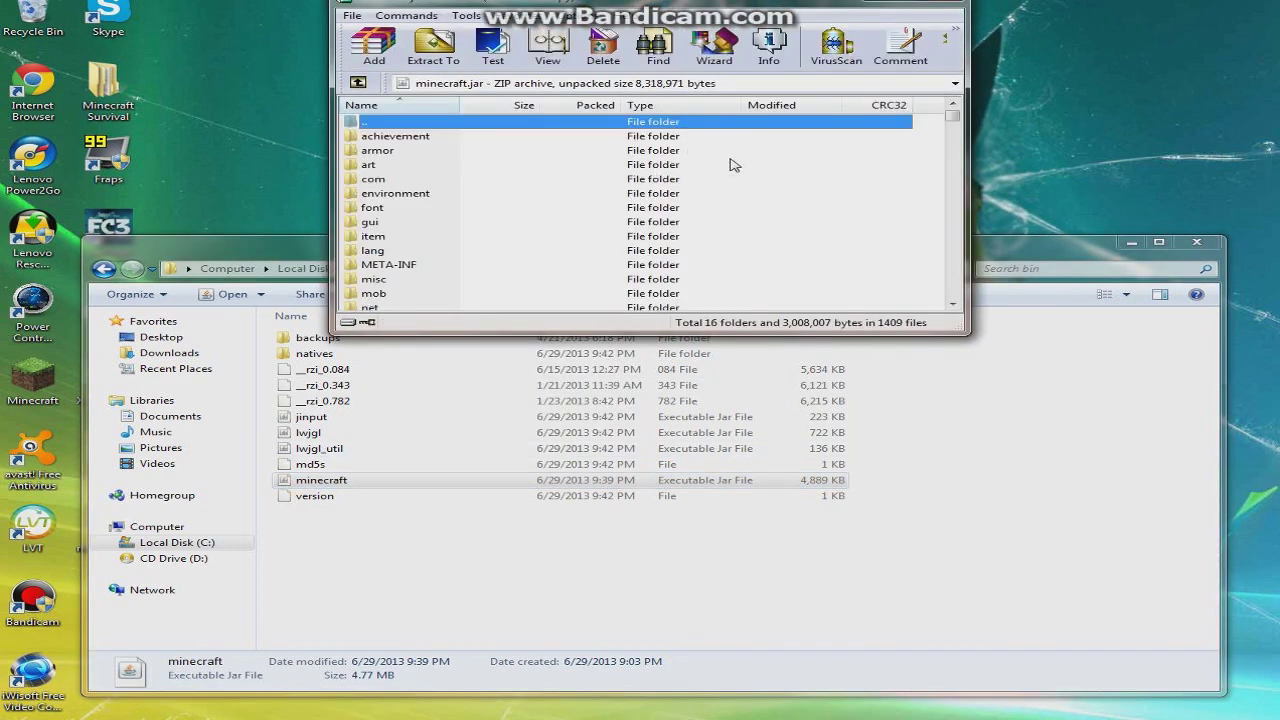
left_click(768, 170)
left_click_drag(616, 6, 0, 10)
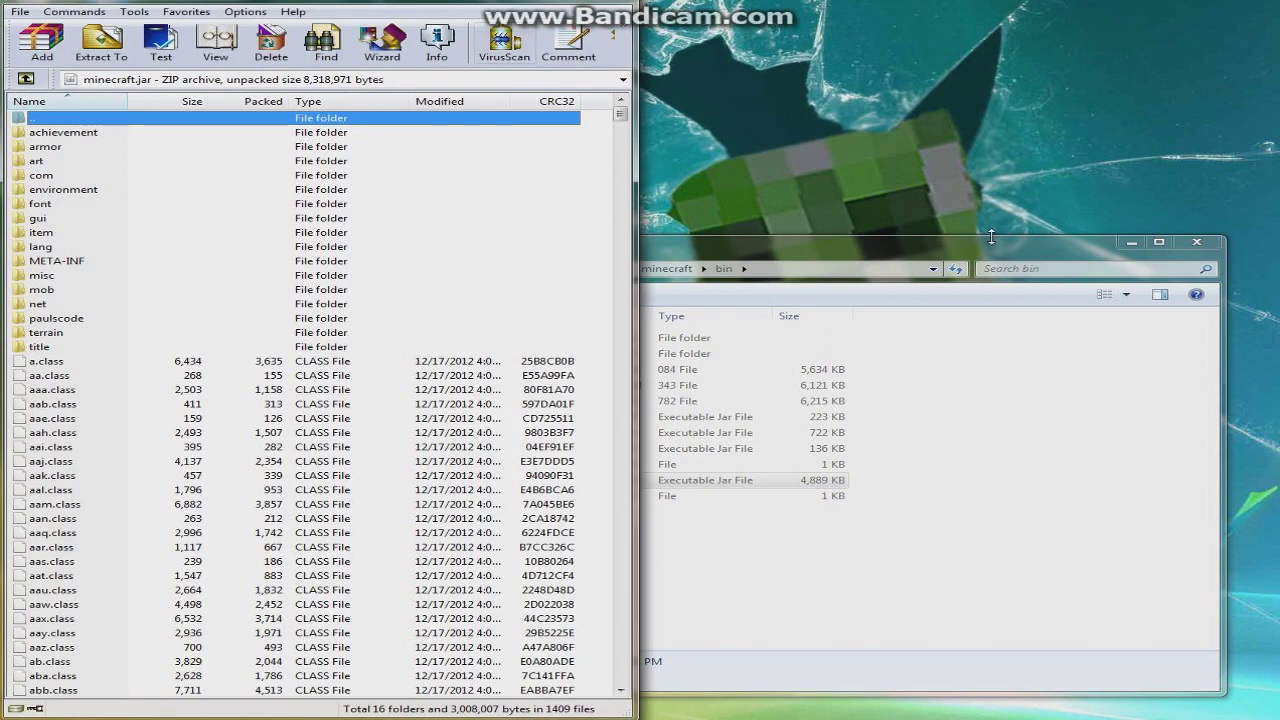
left_click(1128, 242)
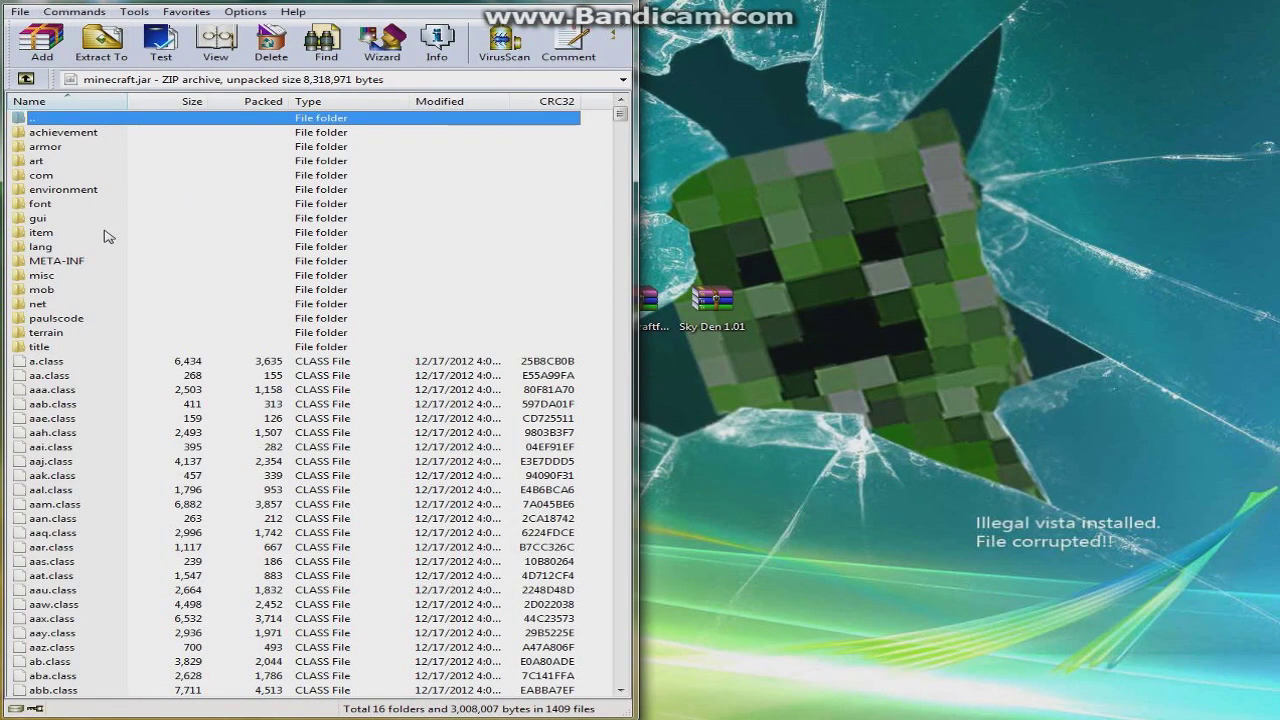
- Delete META-INF from minecraft.jar and open the minecraftforge-universal-1.4.6-6.5.0.471.zip archive
left_click(80, 268)
key("Delete")
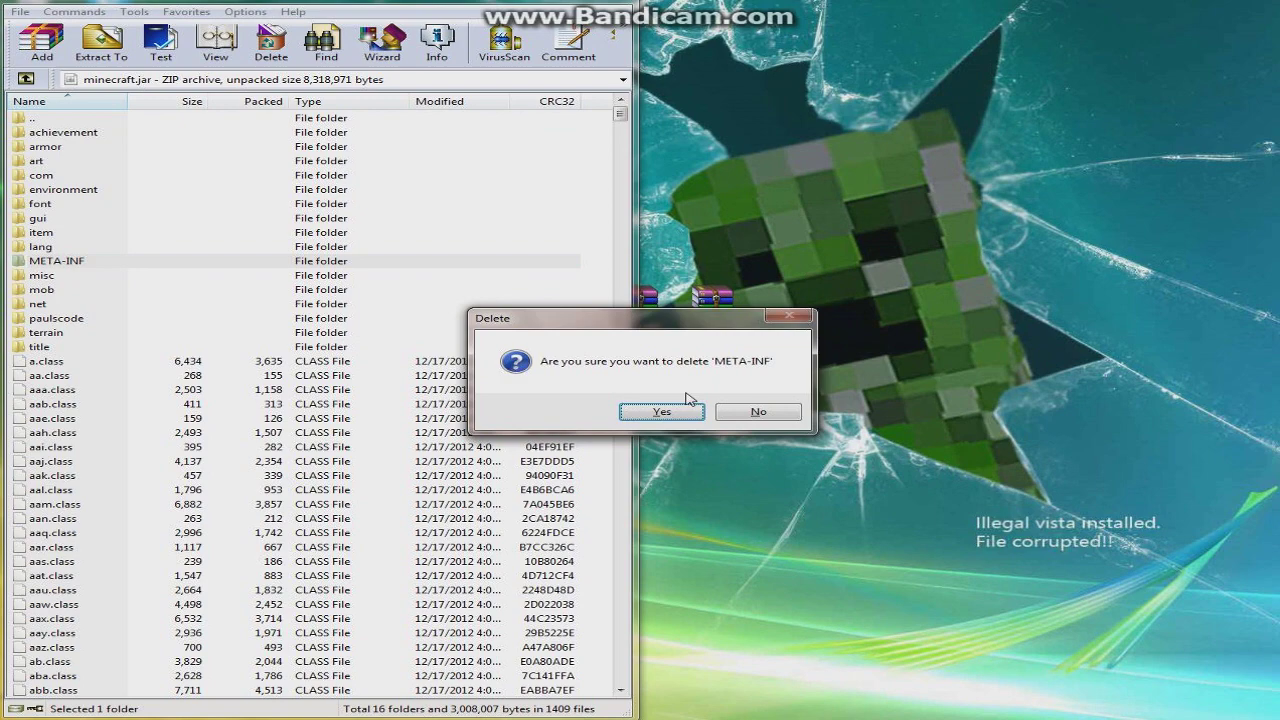
left_click(662, 412)
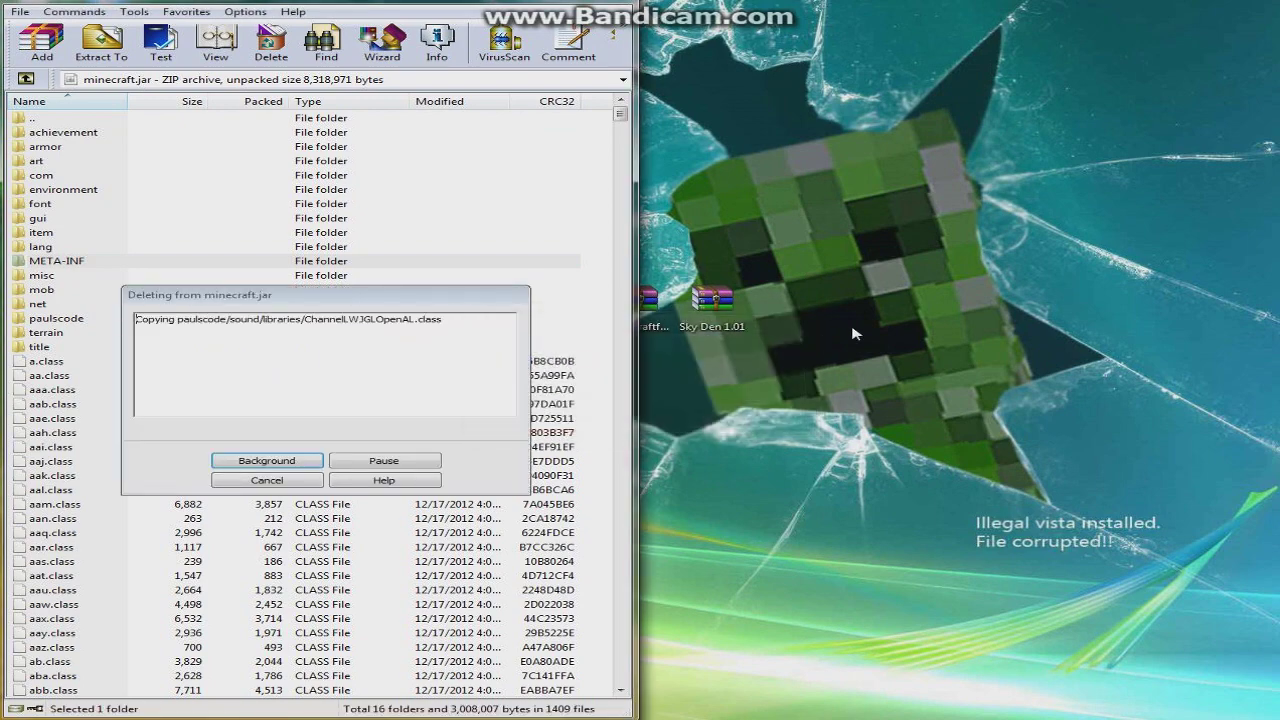
double_click(659, 322)
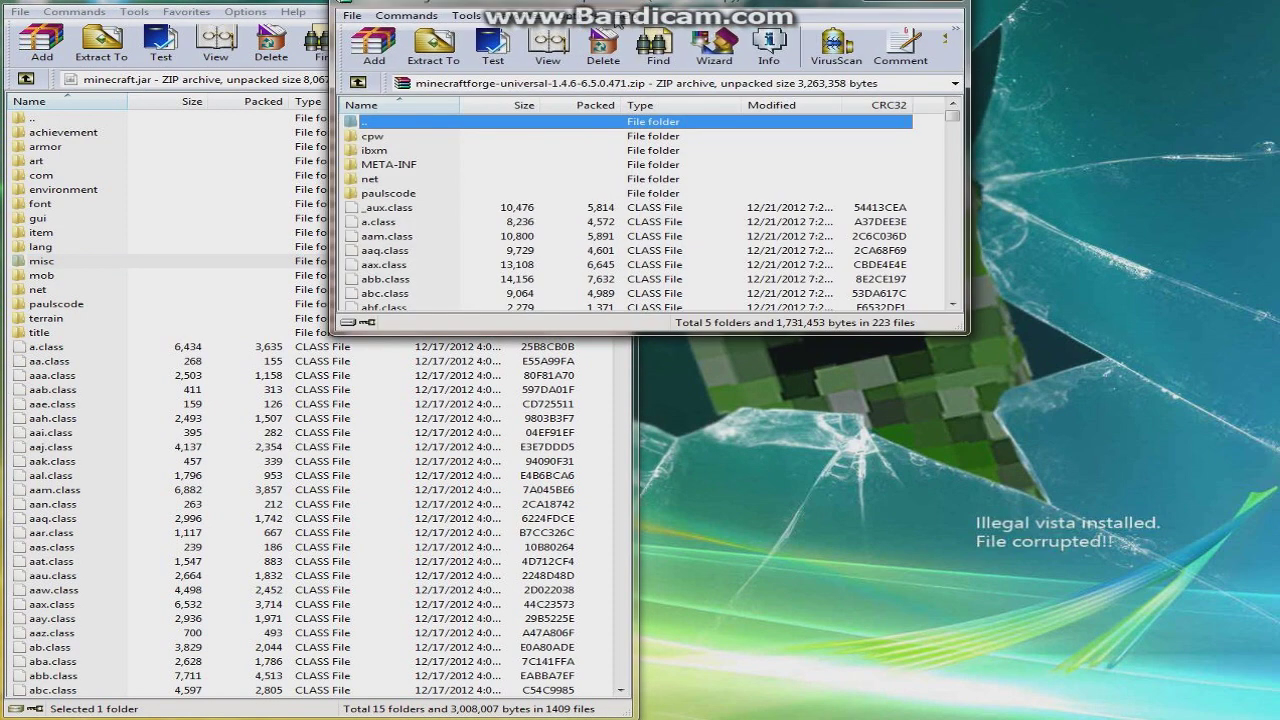
- Copy all Forge universal files into minecraft.jar, accept the update settings, and close the jar archive
left_click(812, 90)
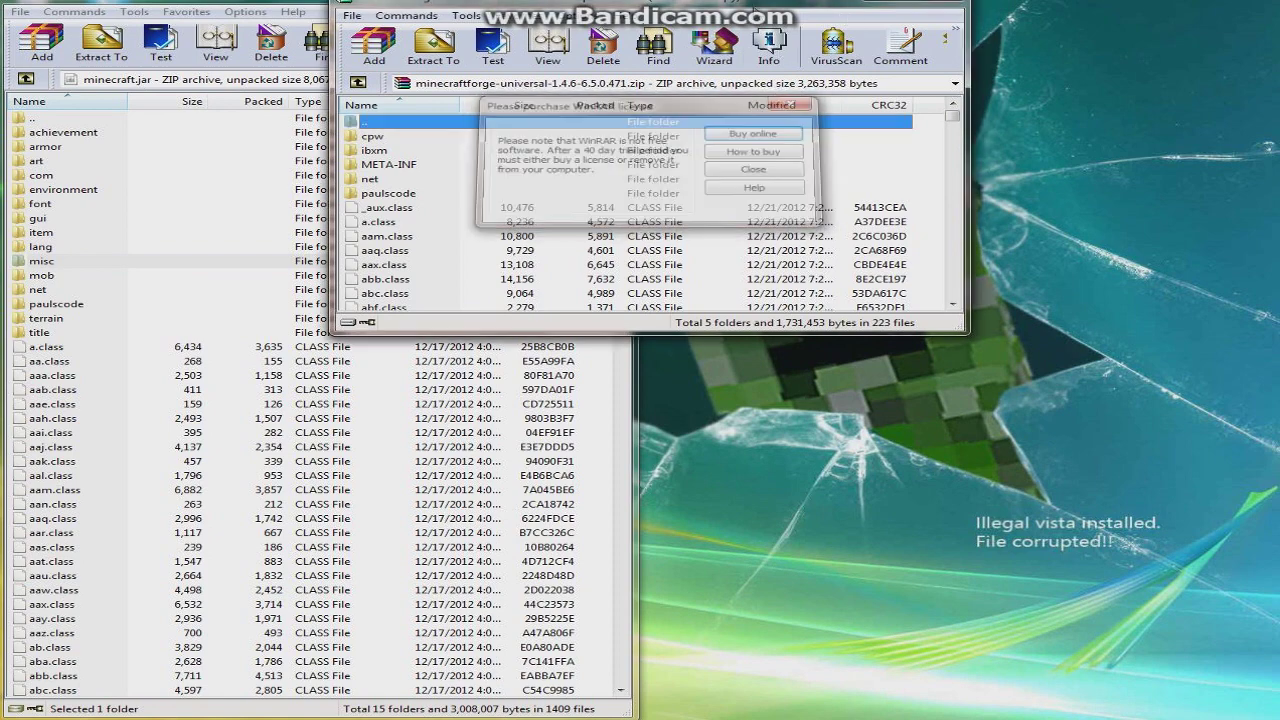
mouse_move(746, 3)
left_mouse_down()
mouse_move(1116, 3)
mouse_move(1279, 30)
left_mouse_up()
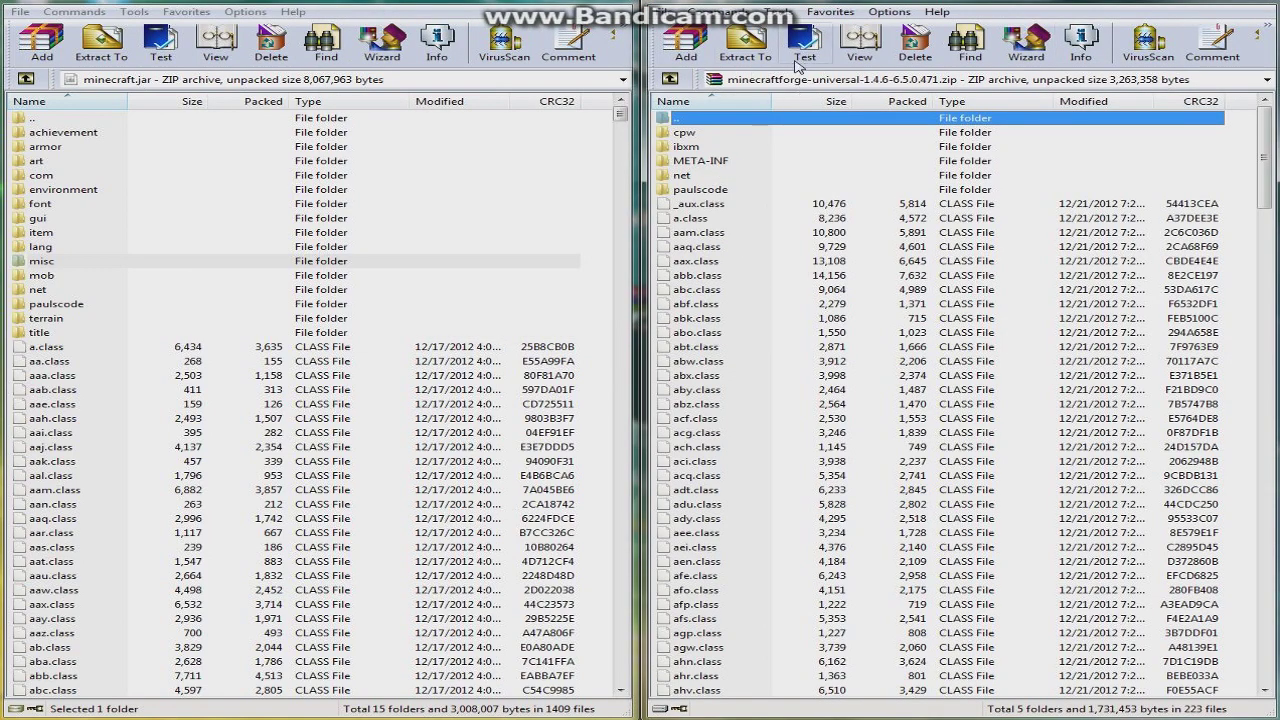
left_click(727, 349)
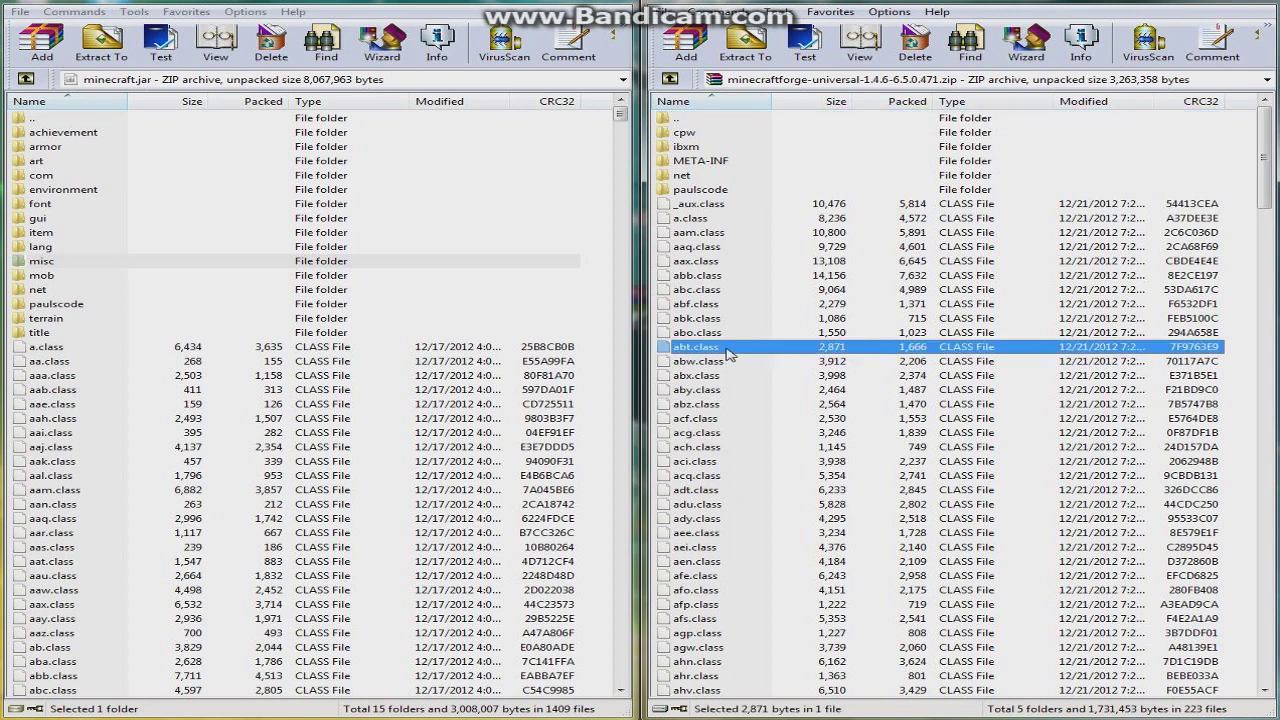
key("ctrl+a")
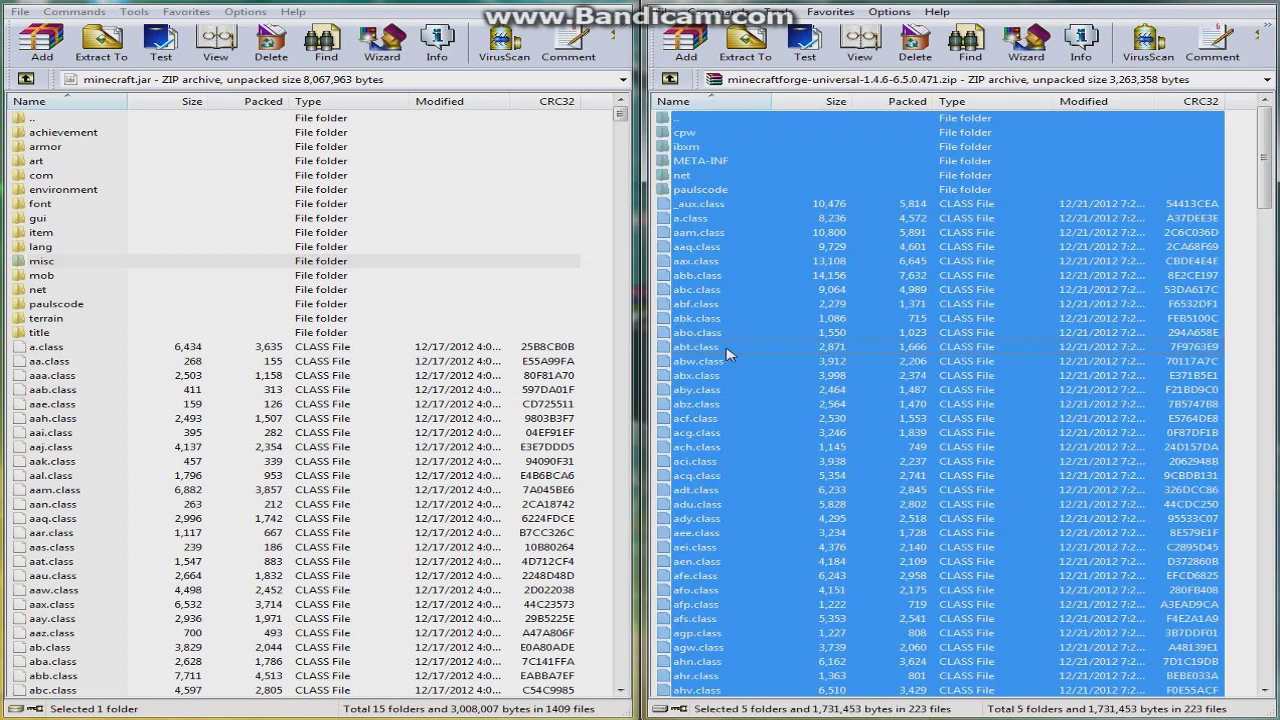
left_click_drag(518, 492, 80, 526)
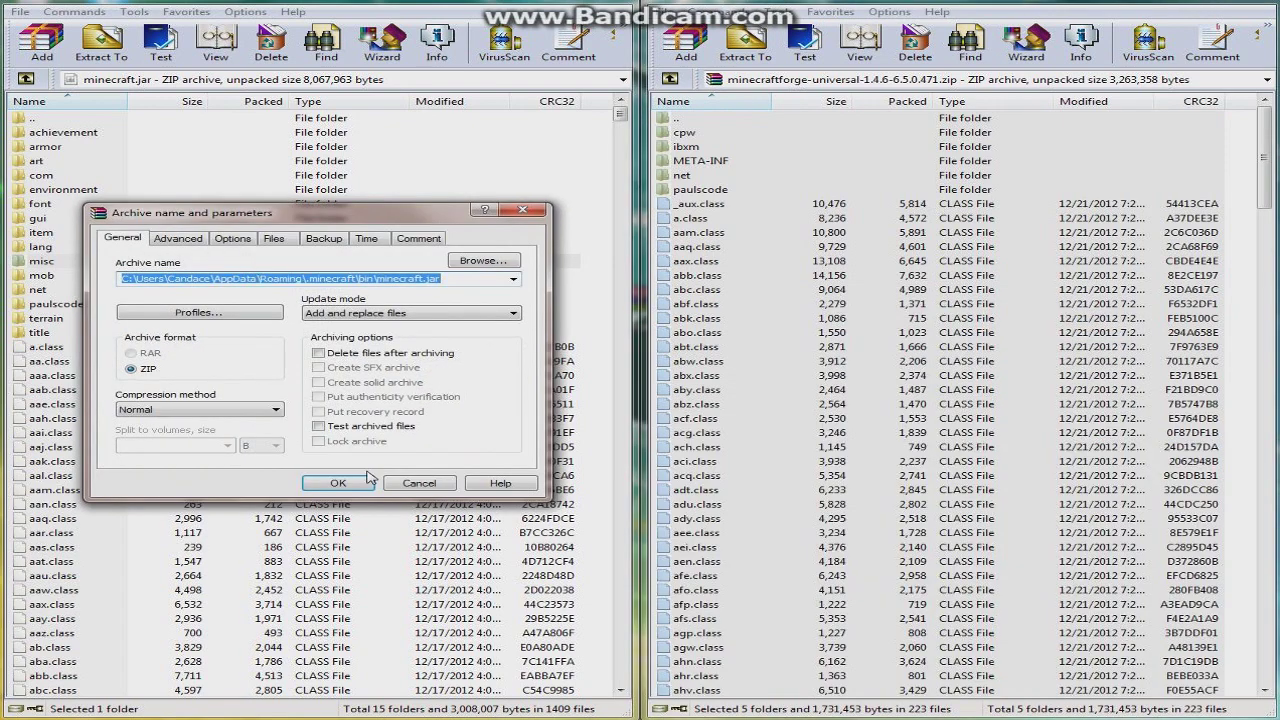
left_click(347, 482)
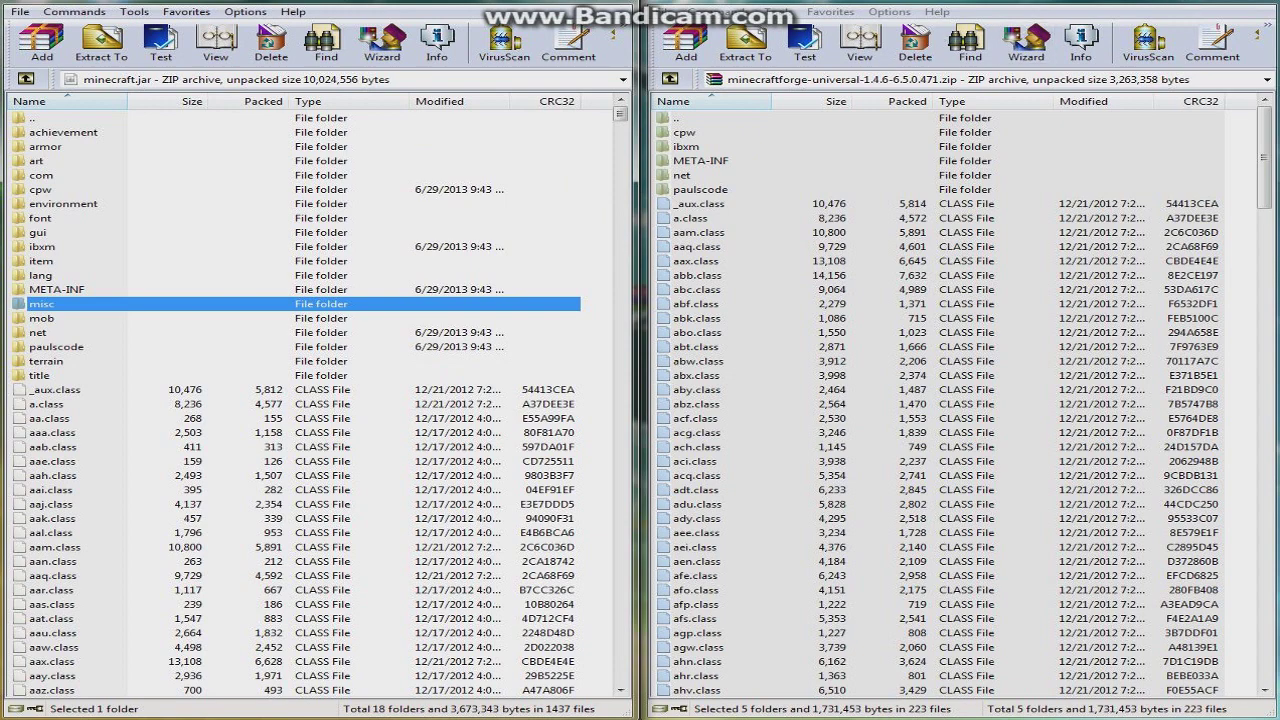
key("alt+F4")
key("alt+F4")
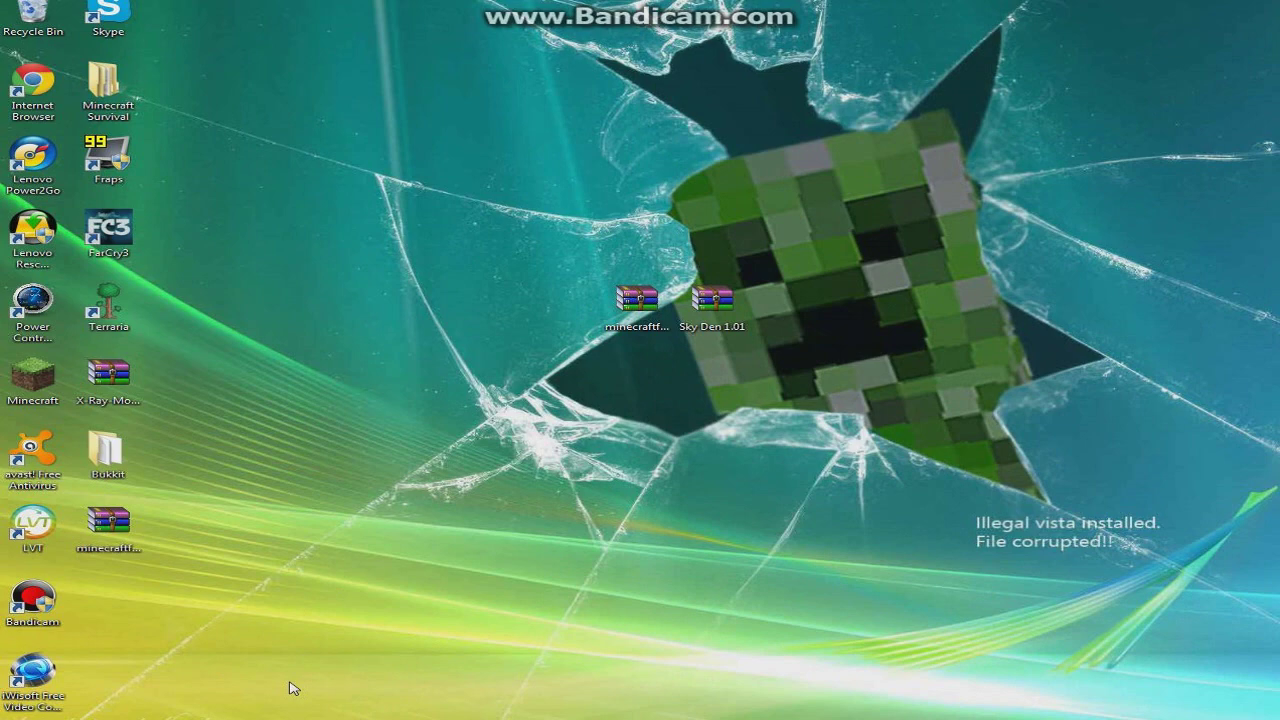
- Launch Minecraft and review Minecraft Coder Pack, Forge Mod Loader and Minecraft Forge in the Mods list
key("Return")
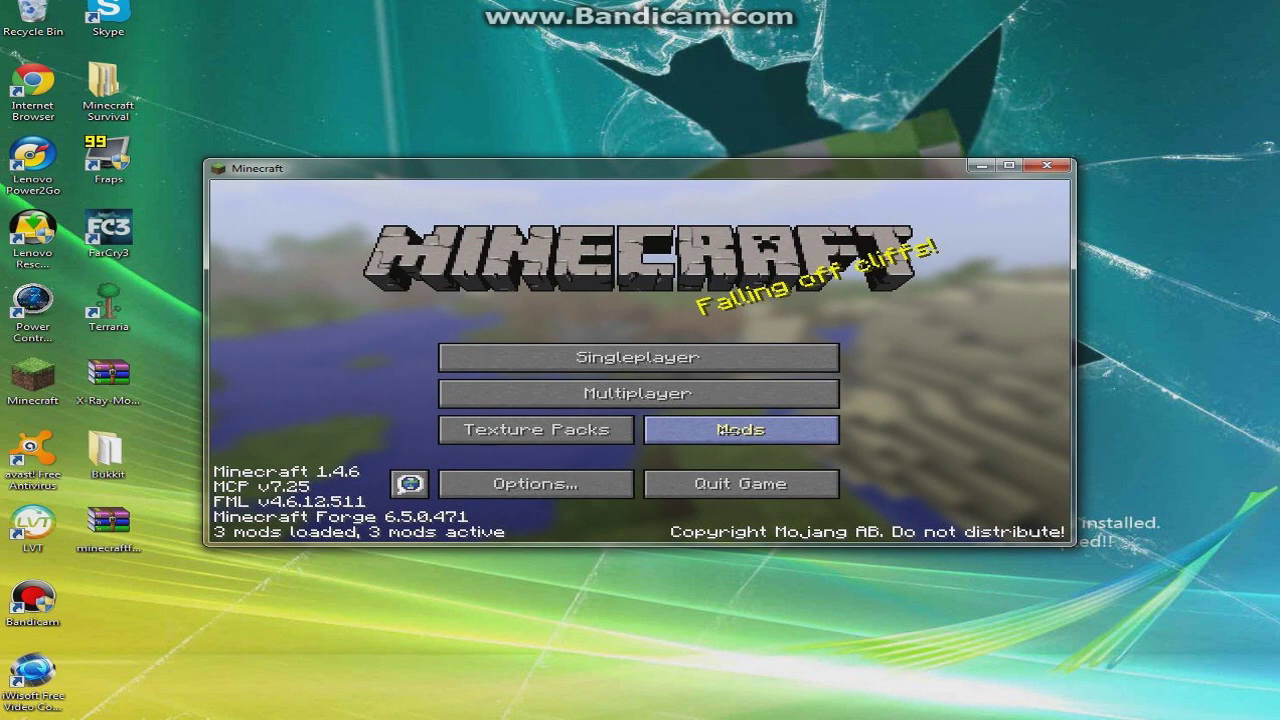
left_click(733, 435)
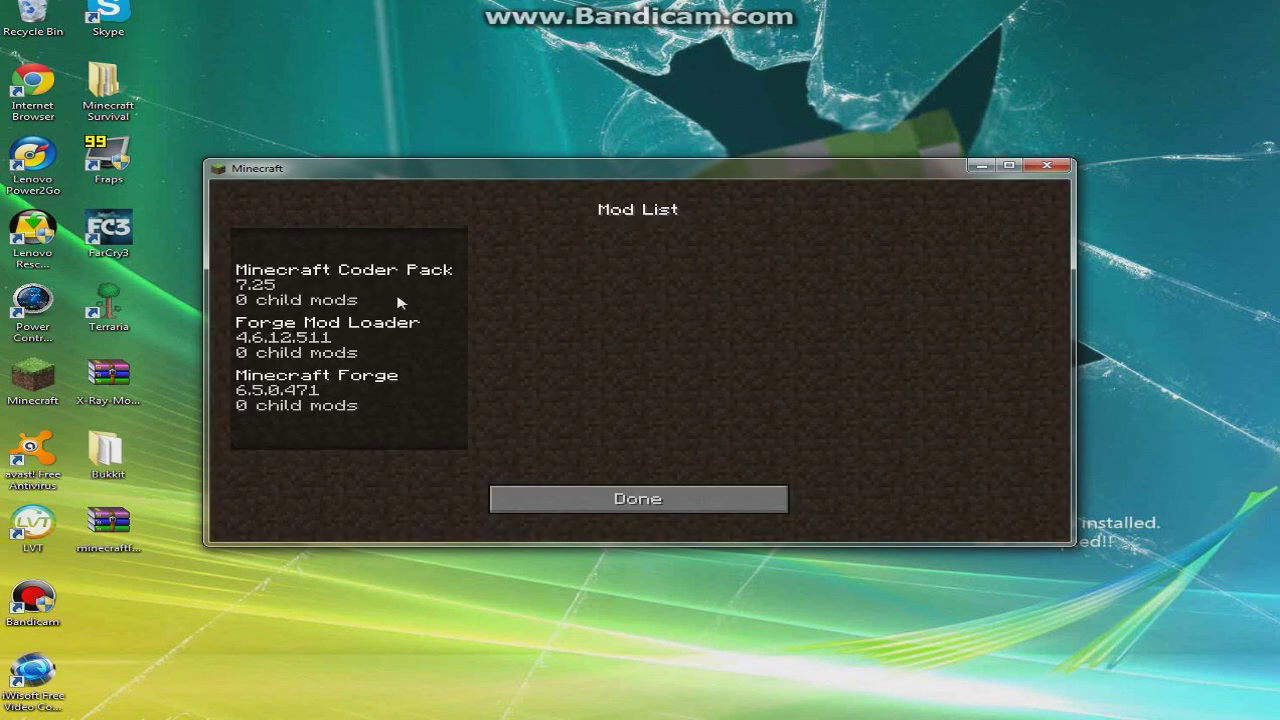
left_click(382, 294)
left_click(376, 342)
left_click(375, 394)
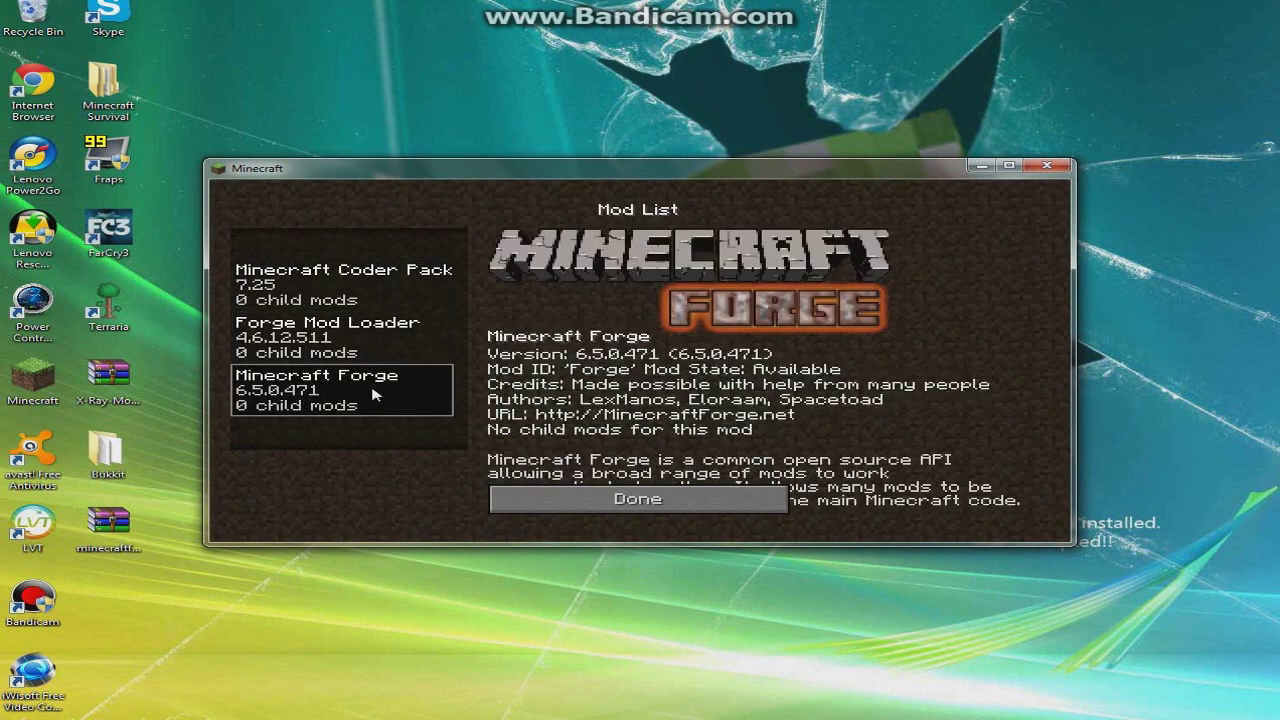
left_click(590, 498)
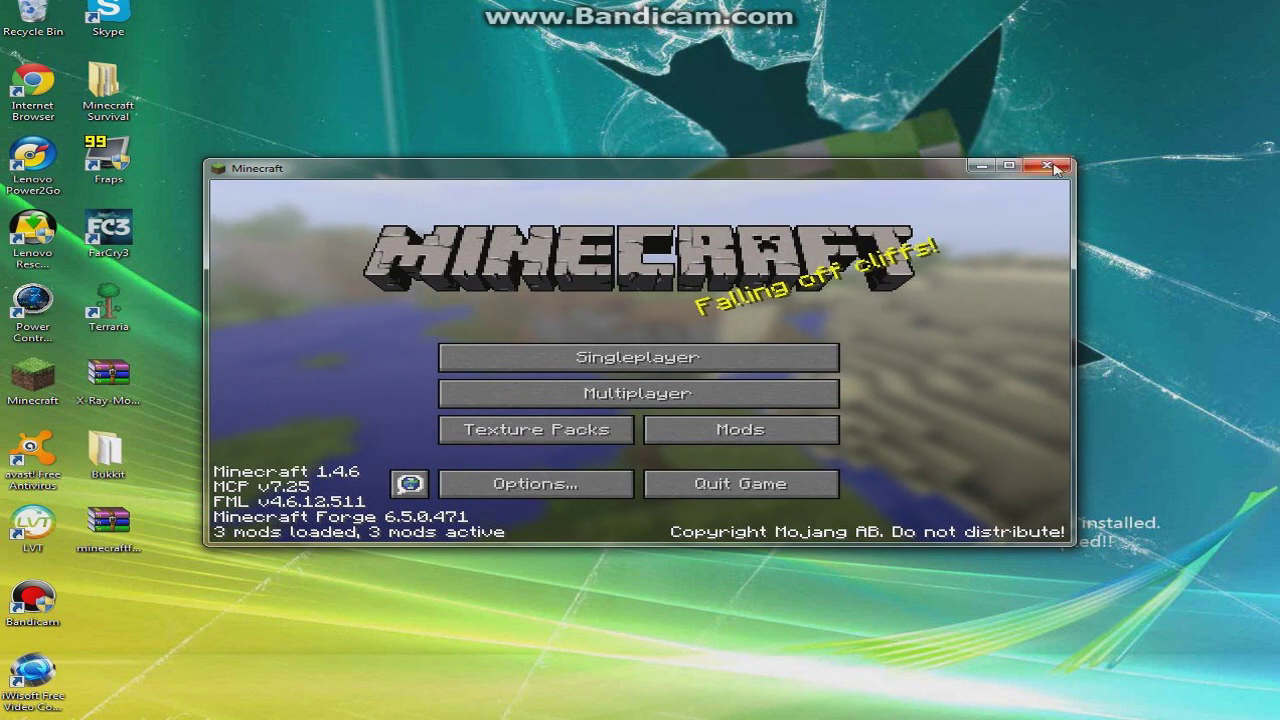
- Quit Minecraft and open the empty .minecraft mods folder in Explorer
left_click(741, 483)
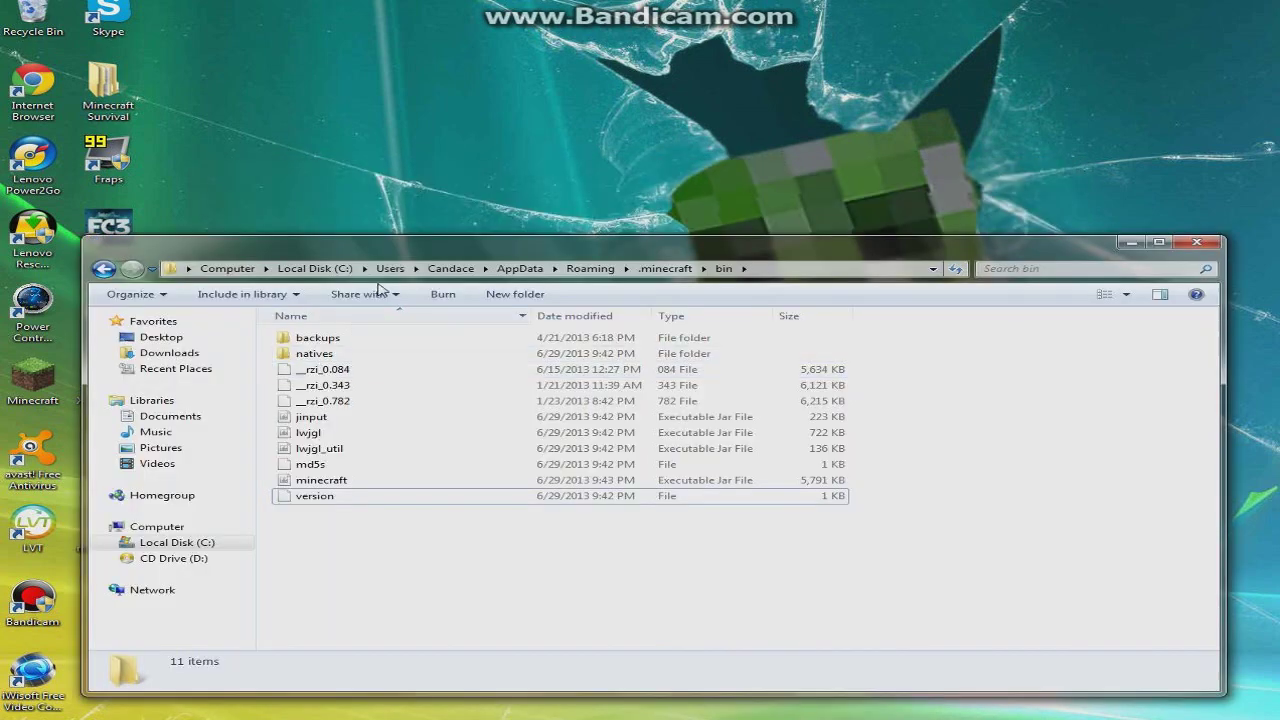
left_click(103, 268)
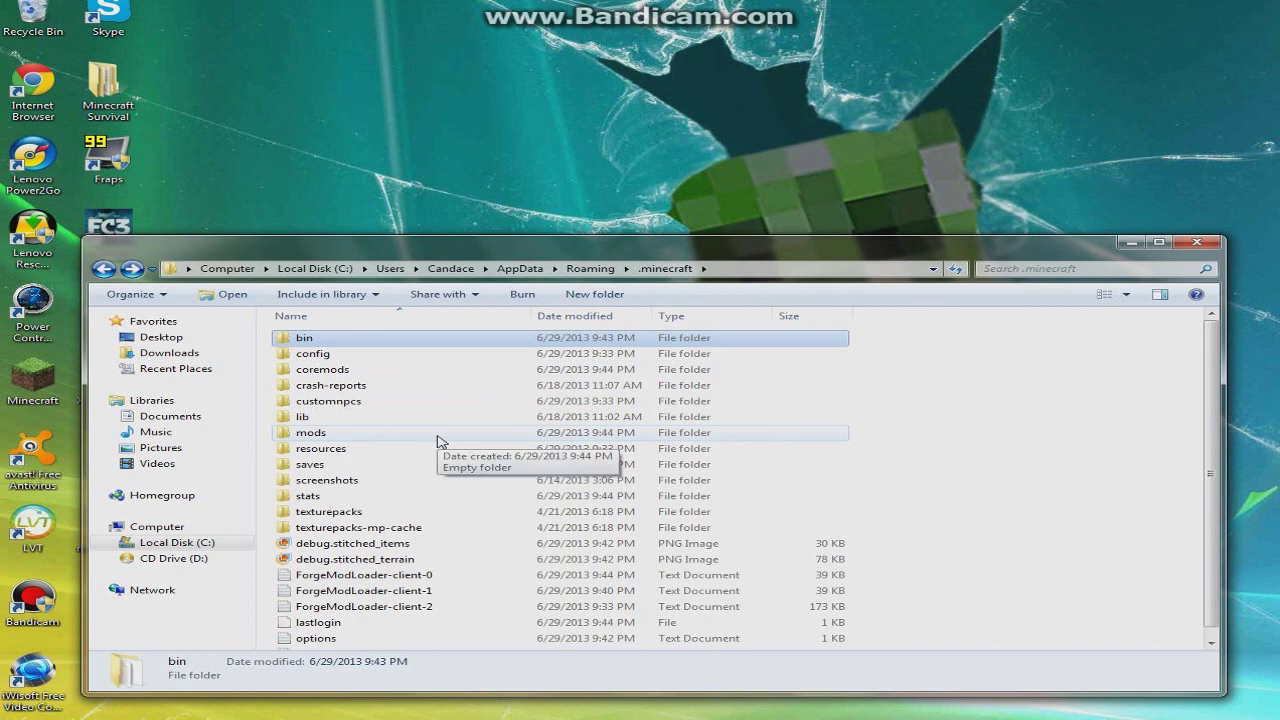
left_click(440, 442)
double_click(436, 437)
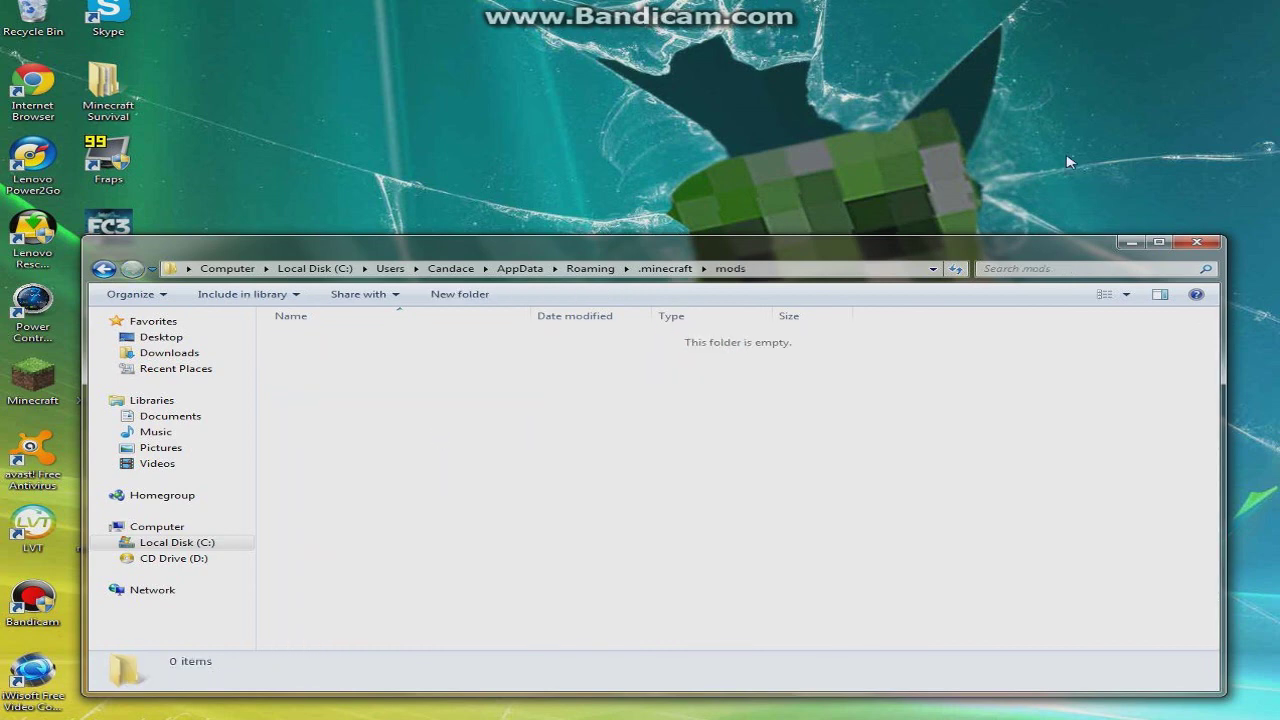
- Copy the nine mod archives from Sky Den 1.01.rar's mods folder into .minecraft mods
left_click_drag(1107, 260, 1084, 408)
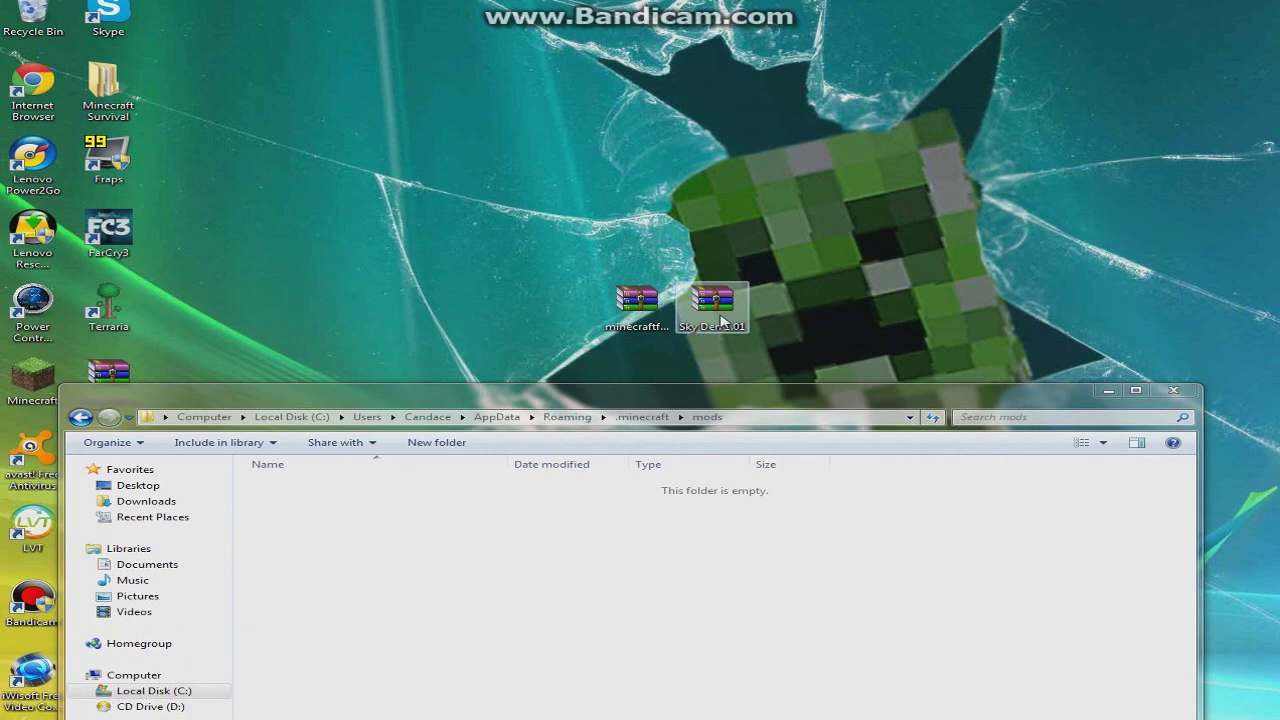
double_click(724, 316)
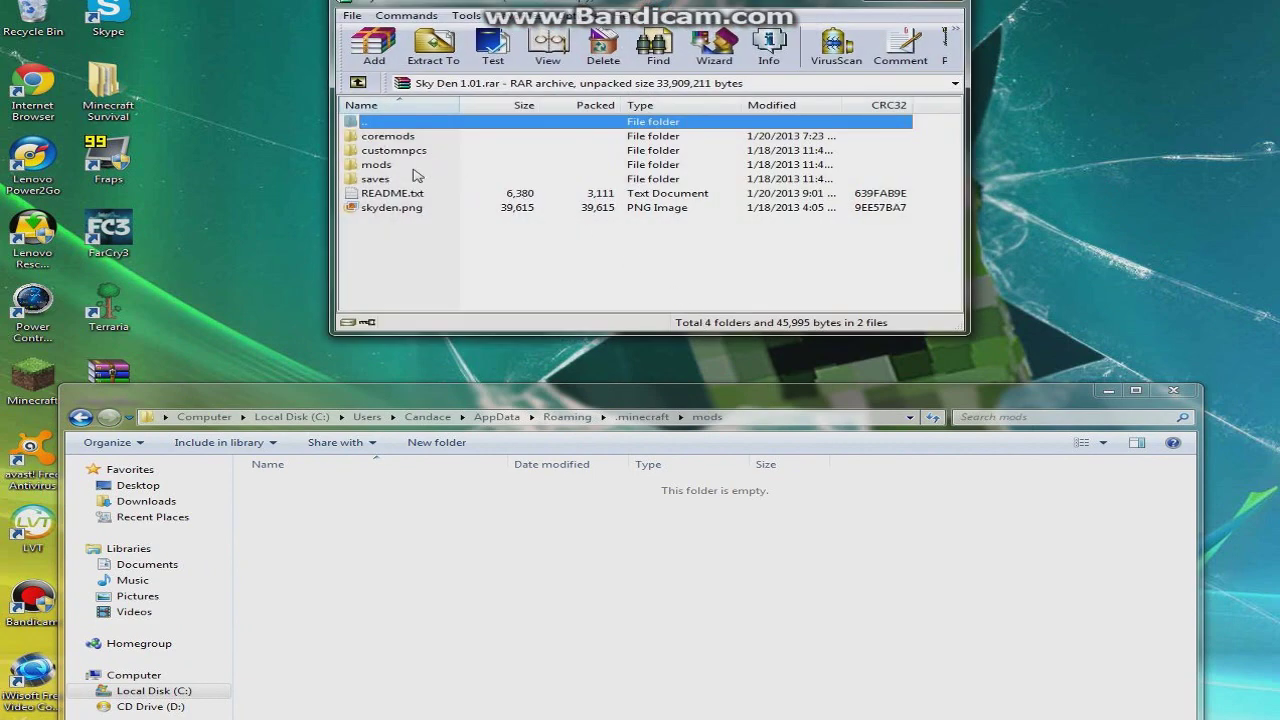
left_click(757, 171)
double_click(444, 166)
mouse_move(447, 275)
left_mouse_down()
mouse_move(376, 126)
mouse_move(378, 148)
left_mouse_up()
mouse_move(420, 189)
left_mouse_down()
mouse_move(323, 543)
mouse_move(350, 568)
left_mouse_up()
left_click(898, 555)
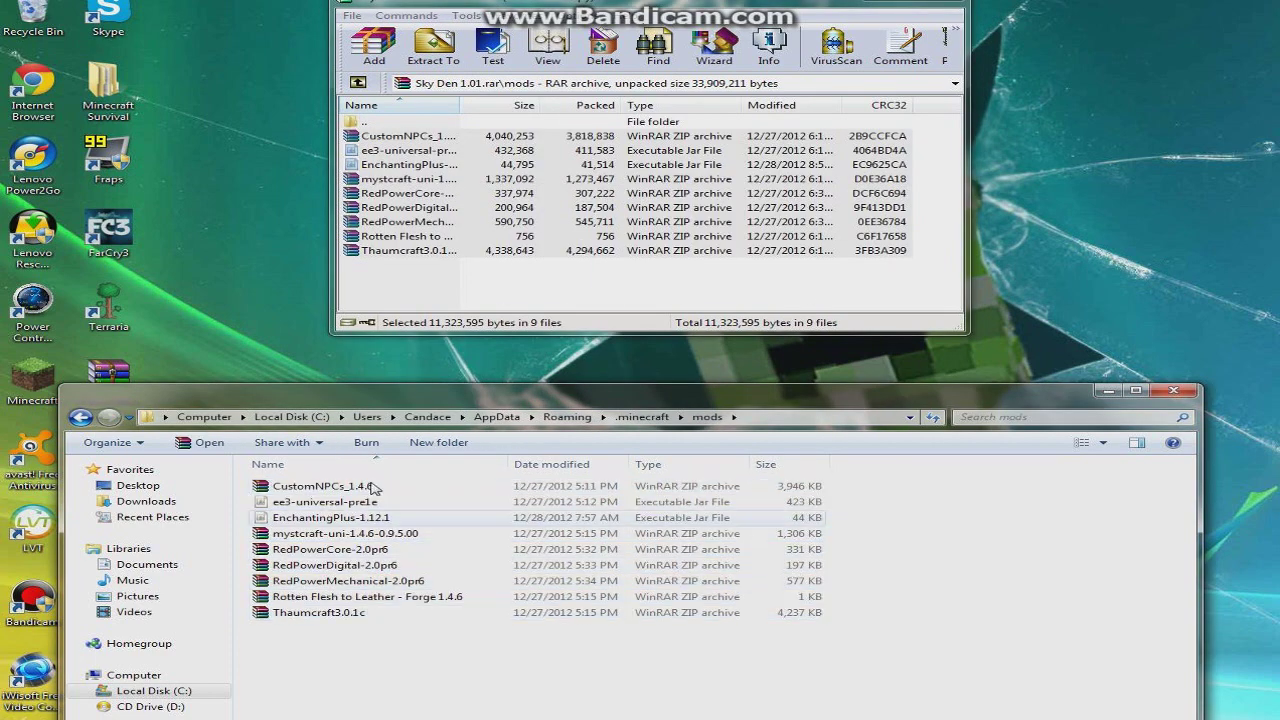
- Copy the archive's three coremod jars into the empty .minecraft\coremods folder
left_click(82, 418)
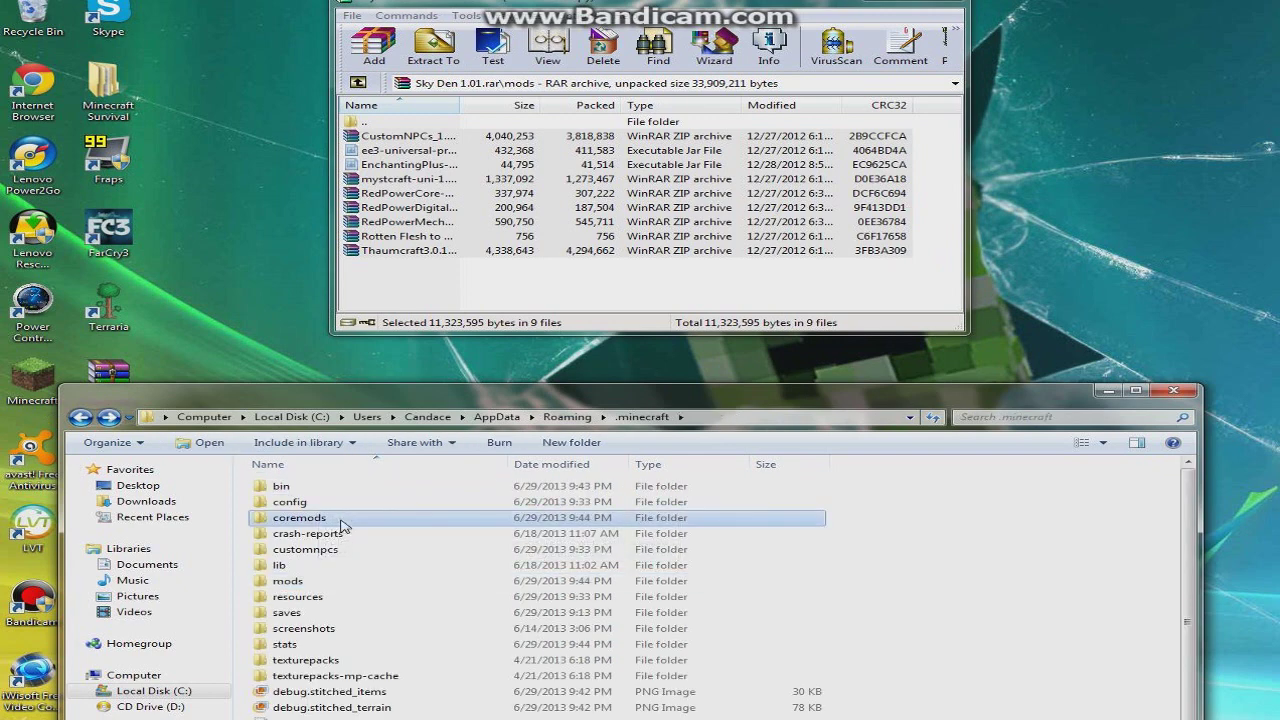
double_click(322, 517)
left_click(357, 80)
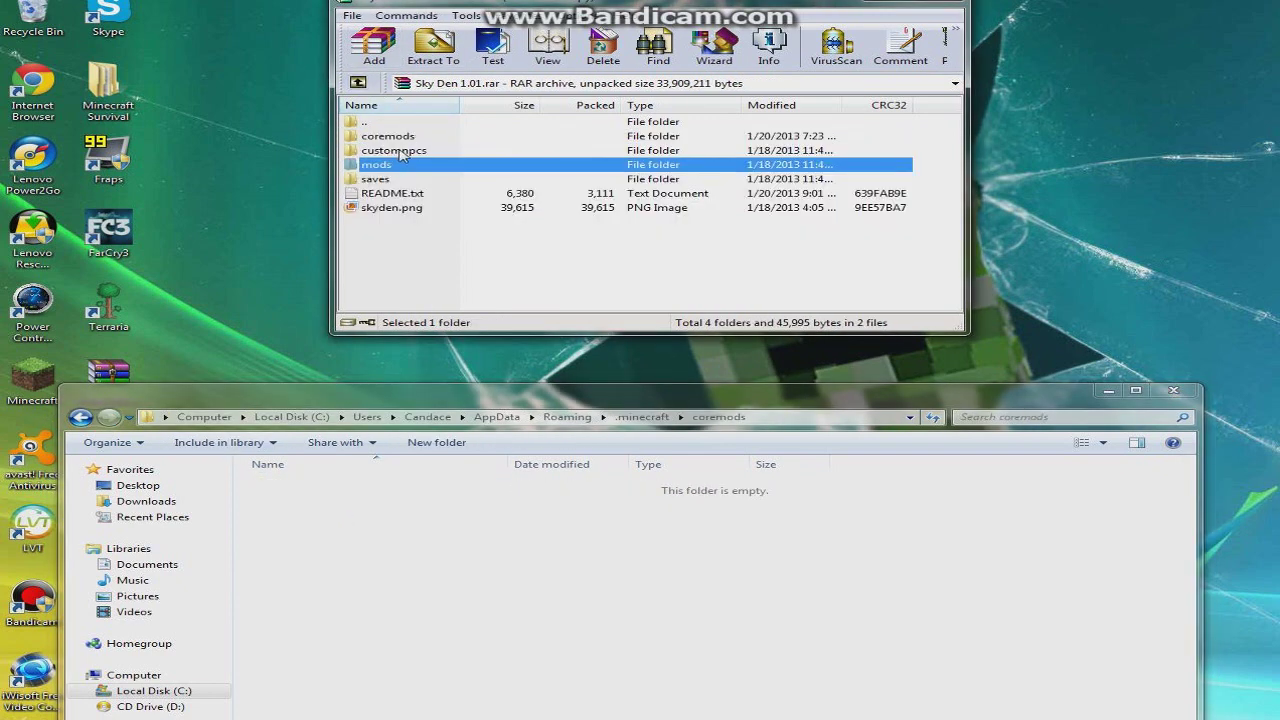
double_click(407, 139)
mouse_move(422, 230)
left_mouse_down()
mouse_move(370, 150)
mouse_move(400, 133)
left_mouse_up()
mouse_move(408, 177)
left_mouse_down()
mouse_move(298, 560)
mouse_move(352, 566)
left_mouse_up()
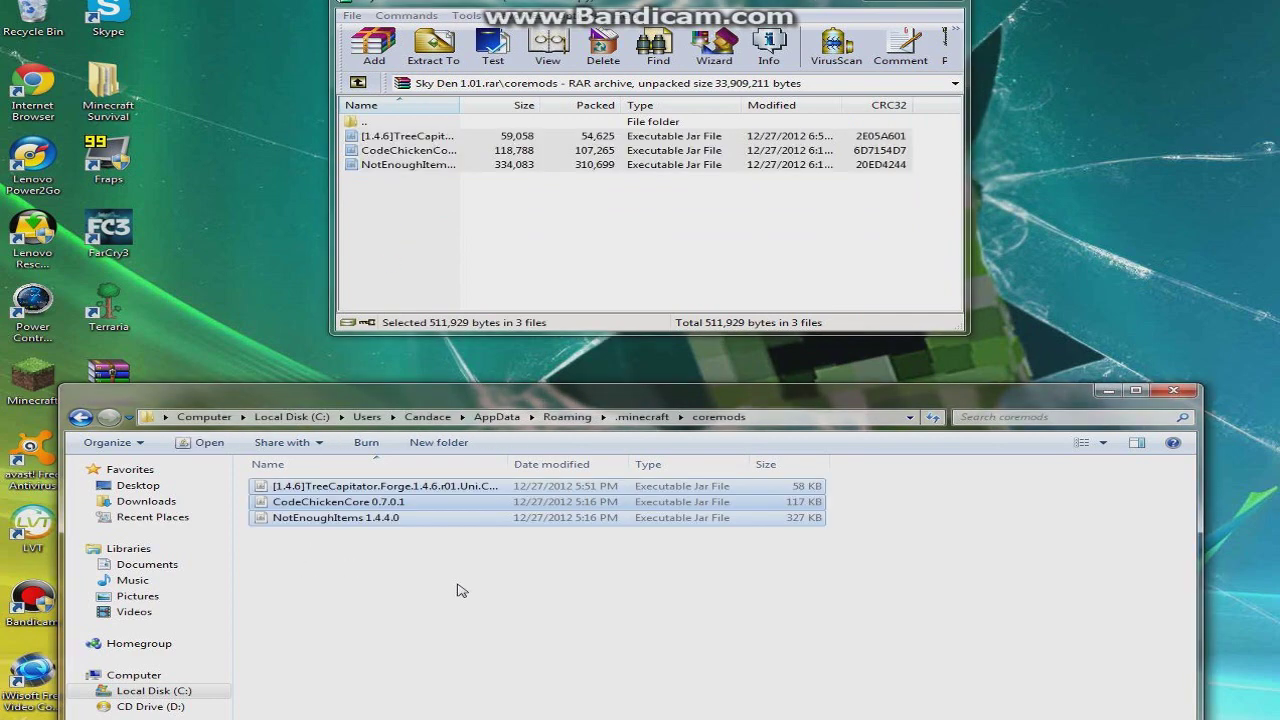
- Compare the archive's saves folder with .minecraft's saves, which already holds the Sky Den world
left_click(80, 418)
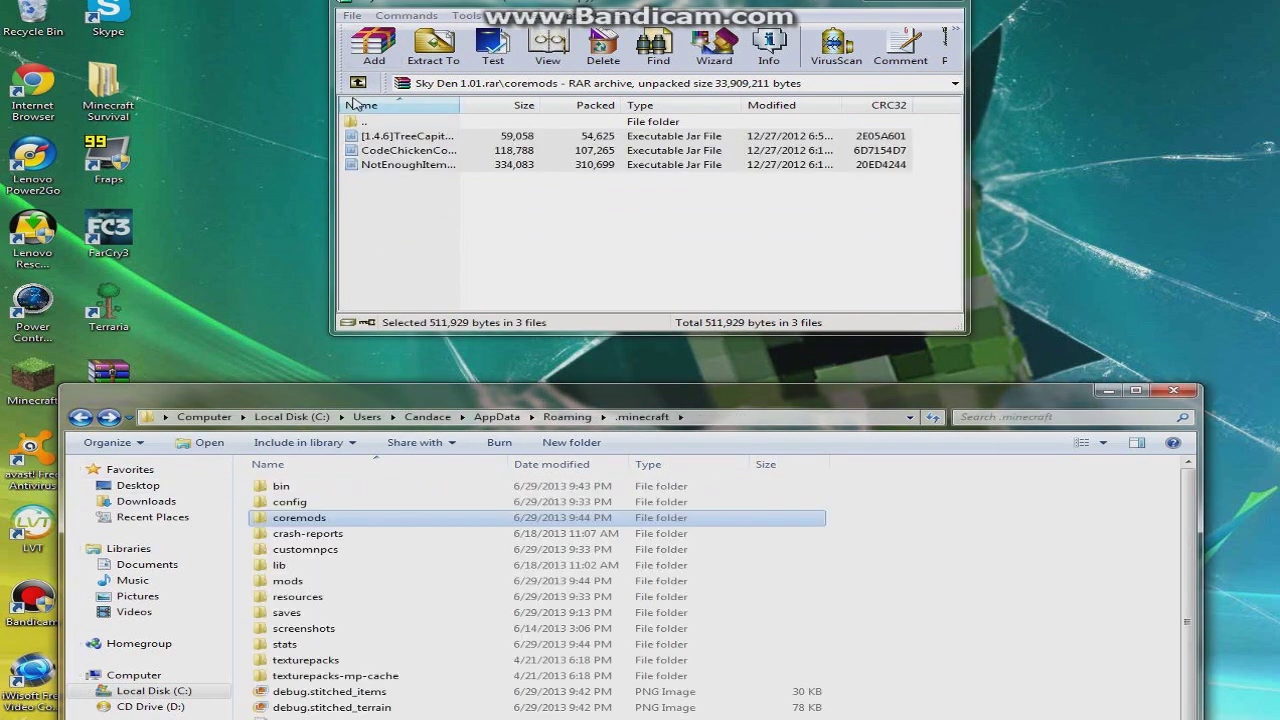
left_click(358, 86)
left_click(405, 181)
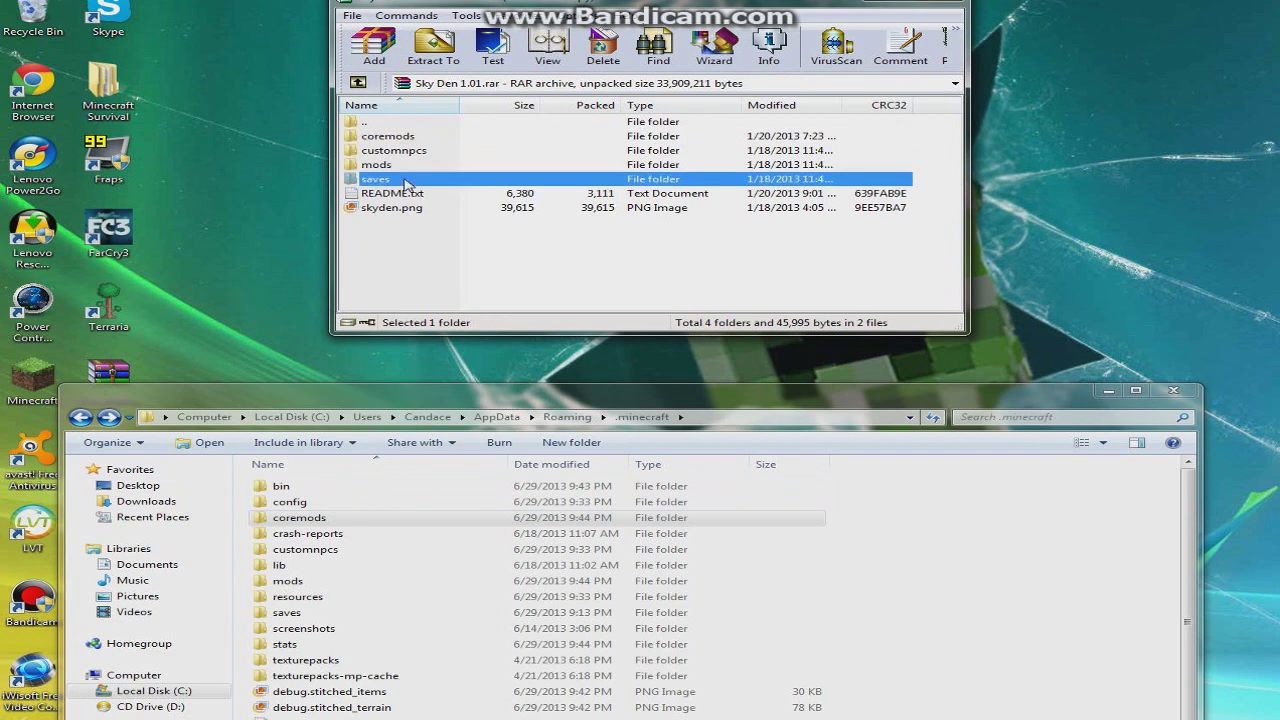
left_click_drag(481, 407, 489, 332)
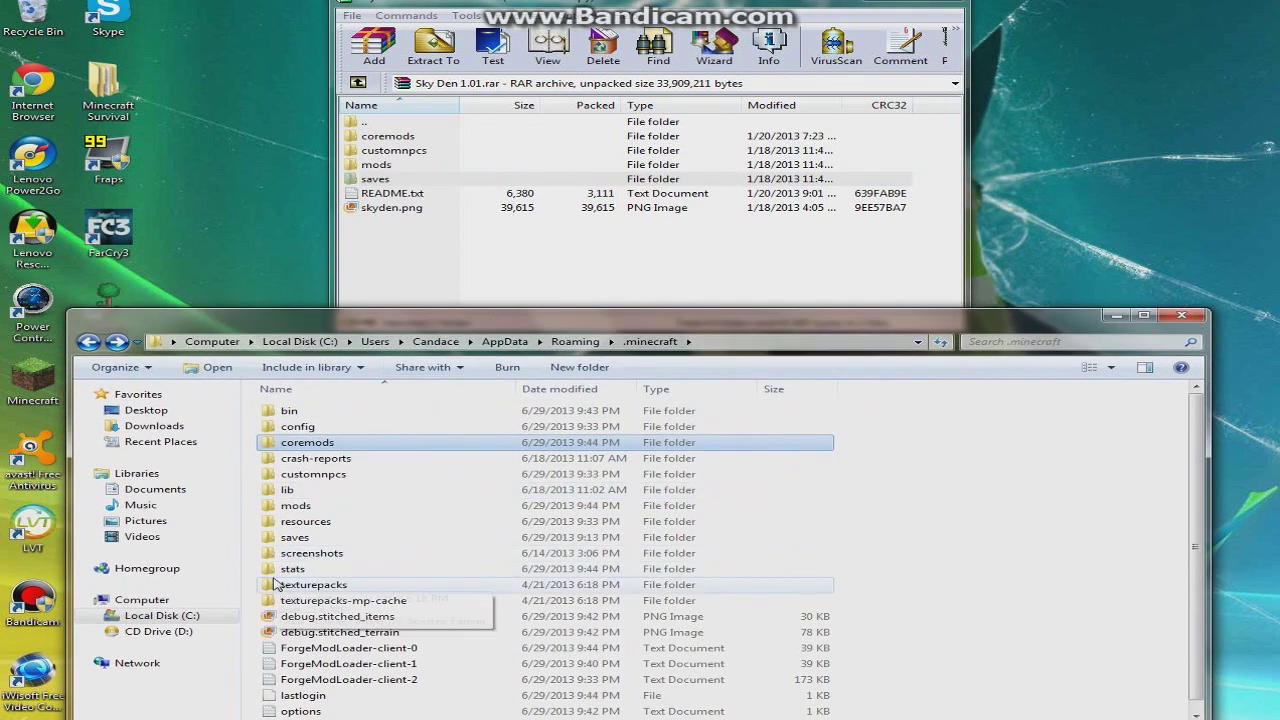
double_click(333, 544)
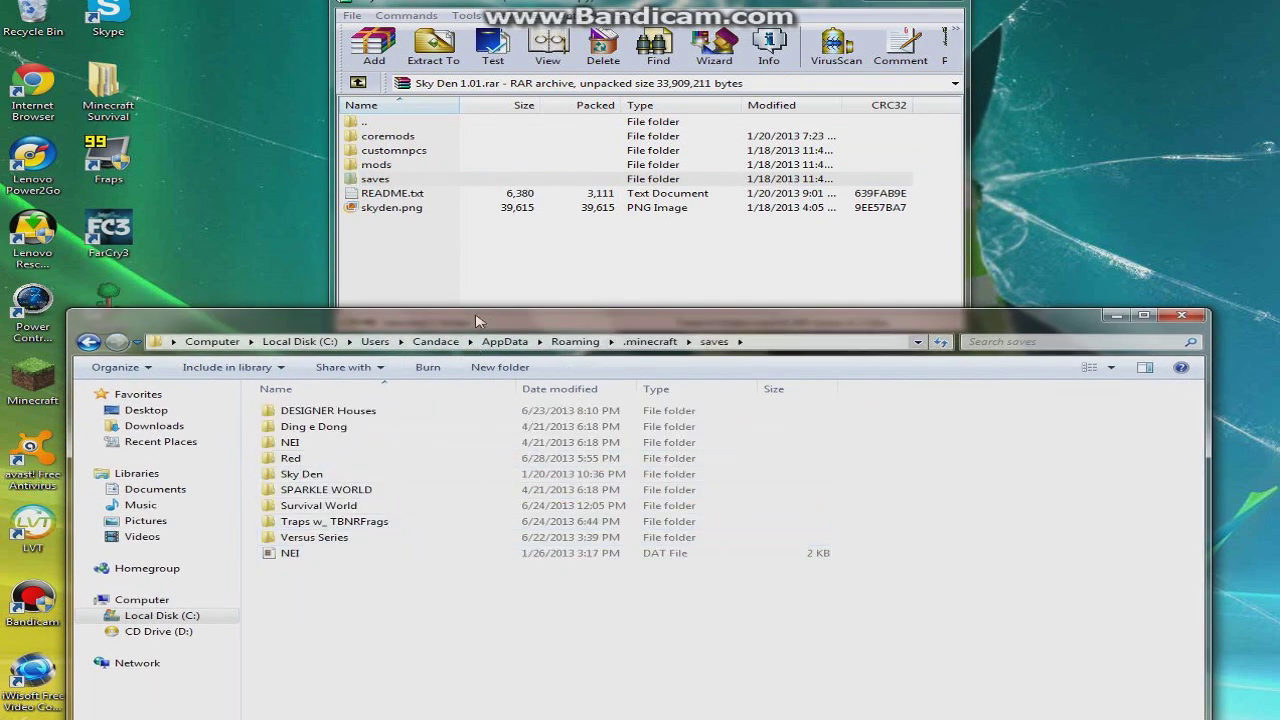
double_click(403, 177)
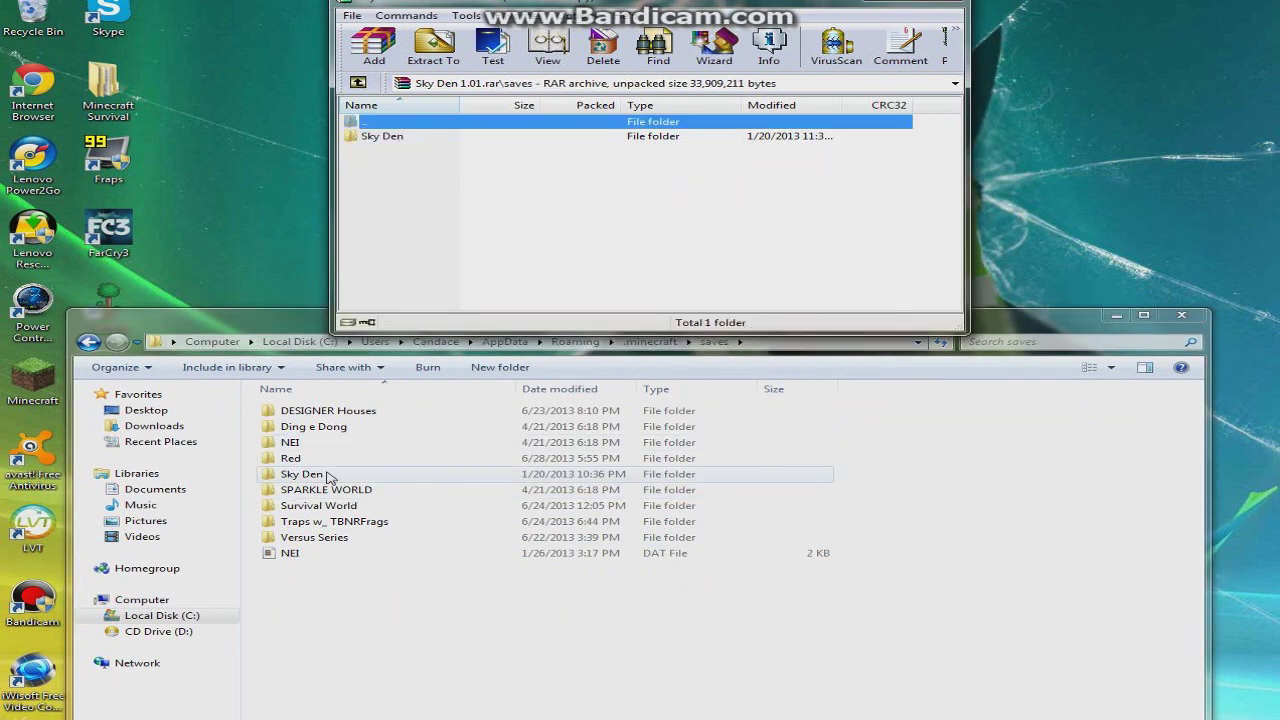
left_click(88, 341)
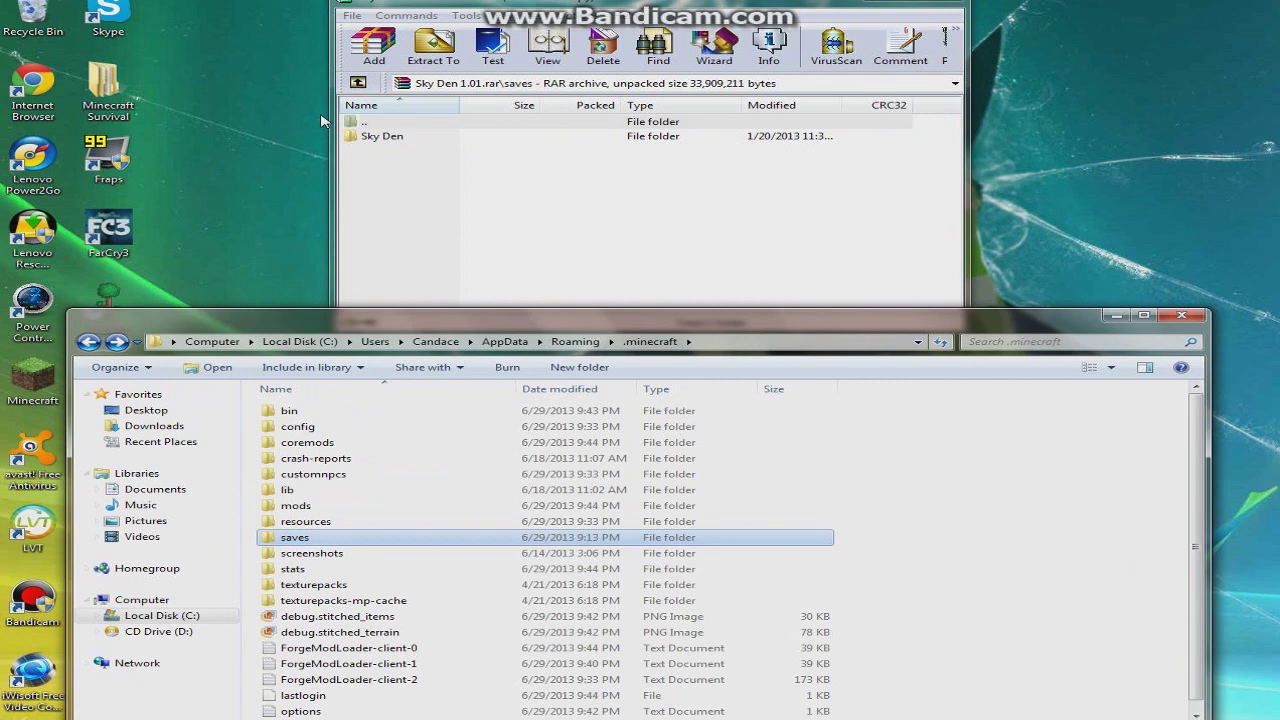
left_click(357, 84)
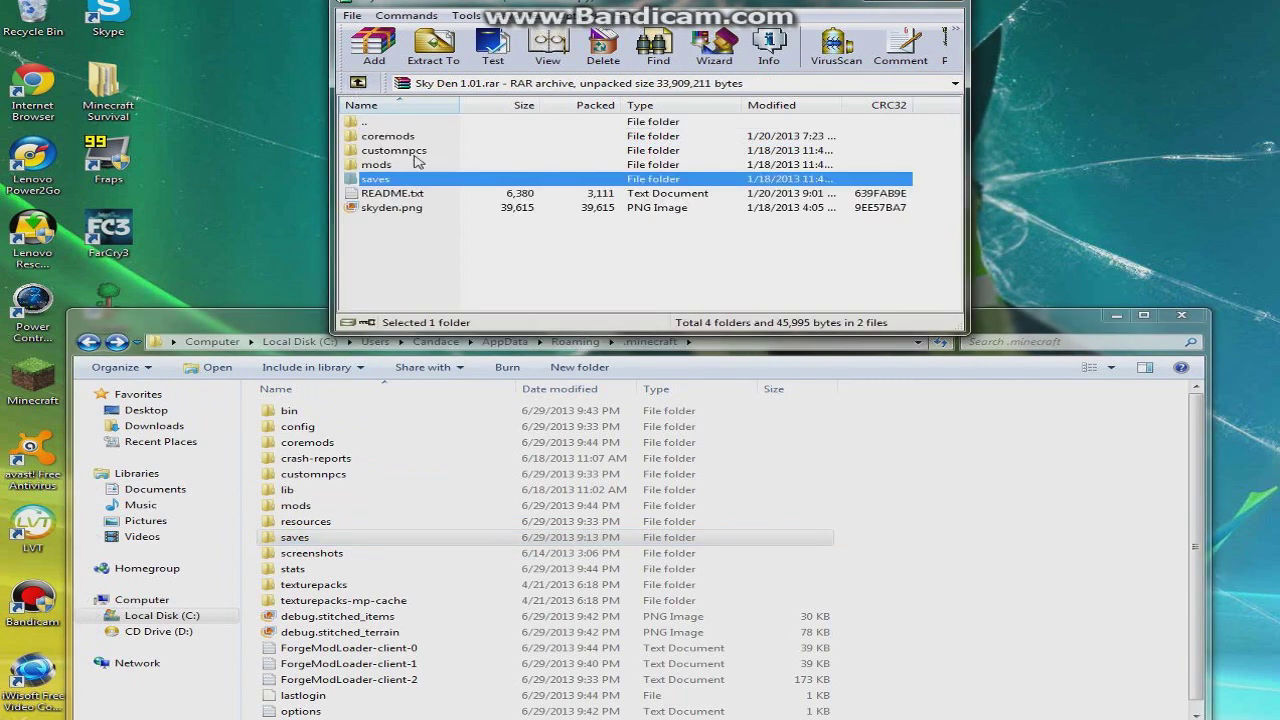
- Open minecraft.jar from .minecraft's bin folder in WinRAR and dismiss the licence reminder
double_click(330, 410)
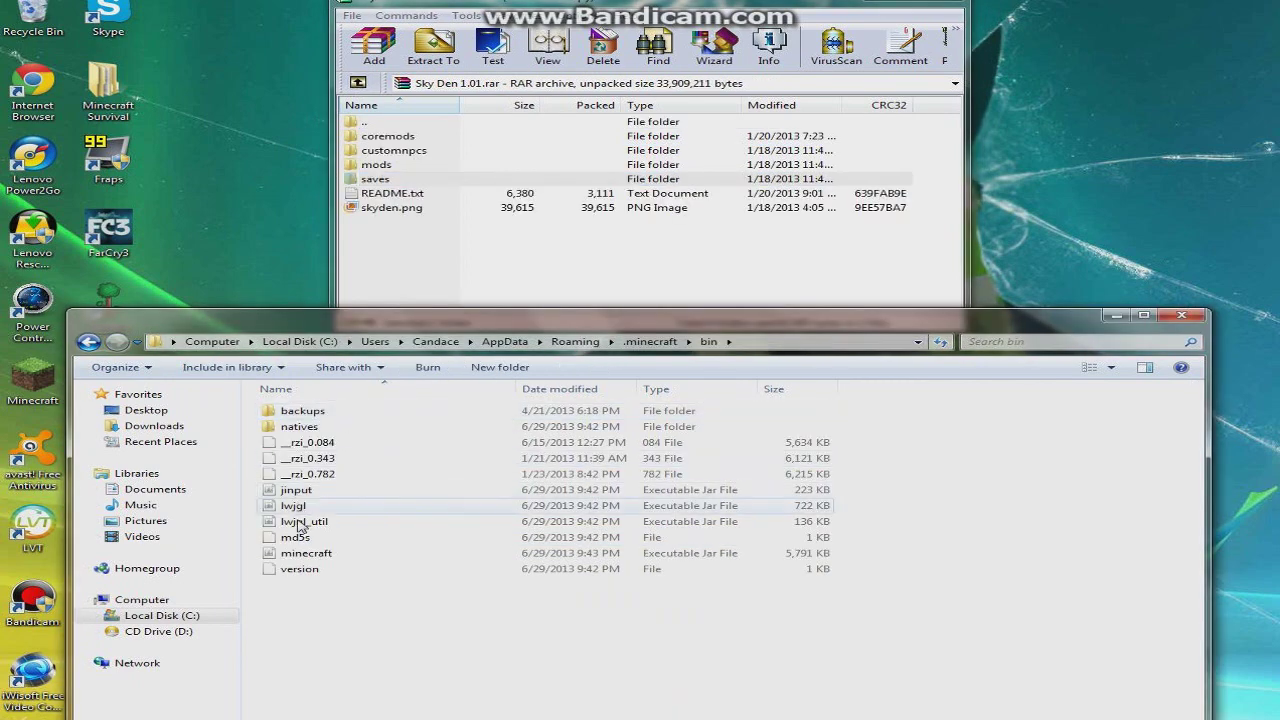
right_click(307, 558)
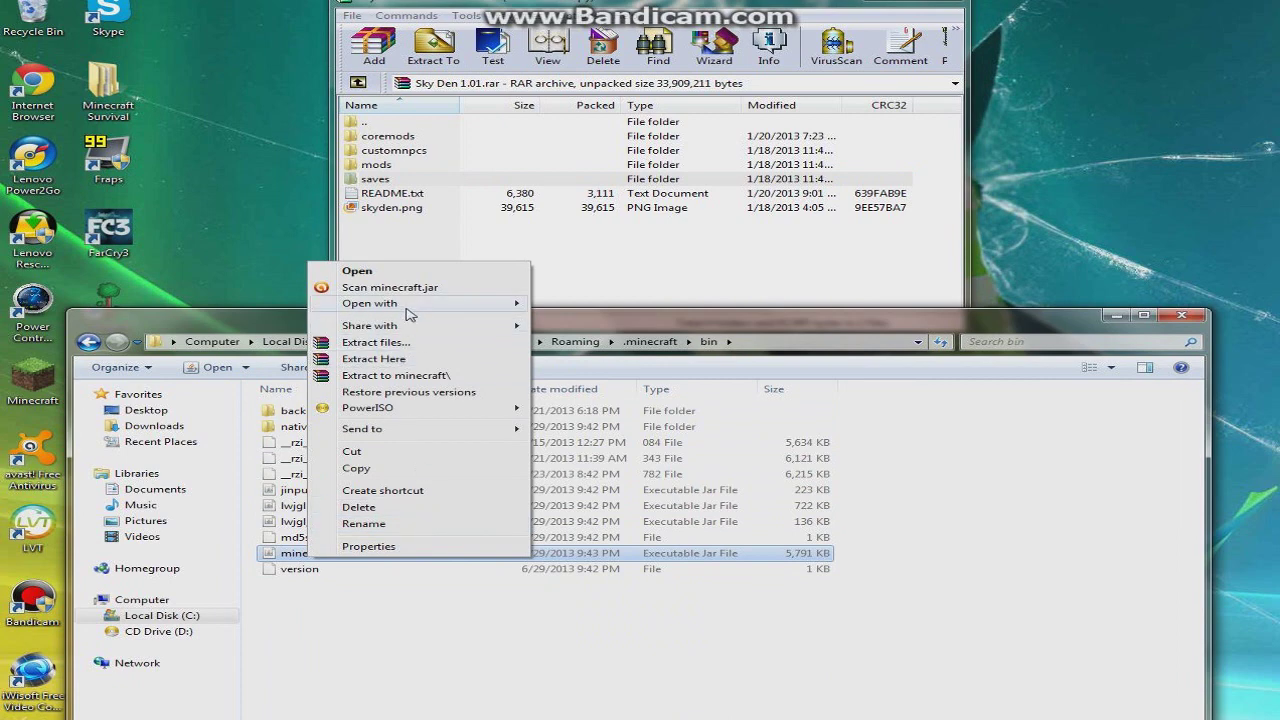
mouse_move(406, 308)
left_click(604, 319)
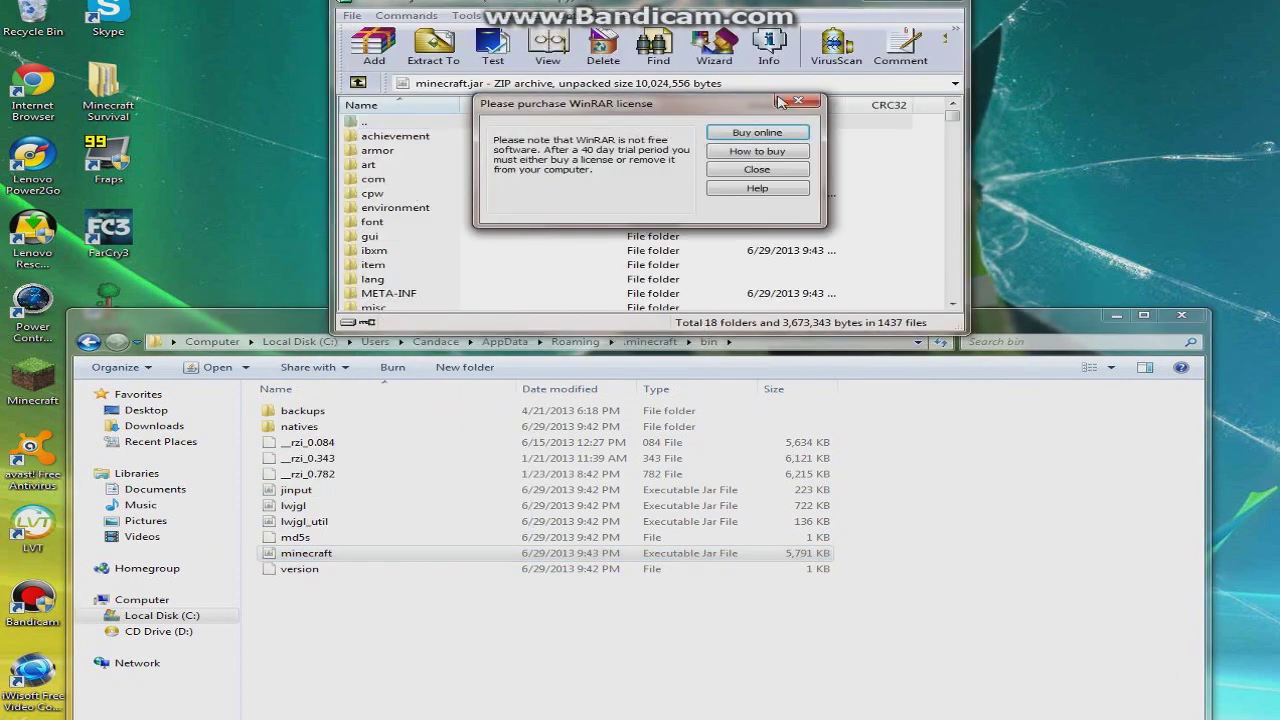
left_click(797, 101)
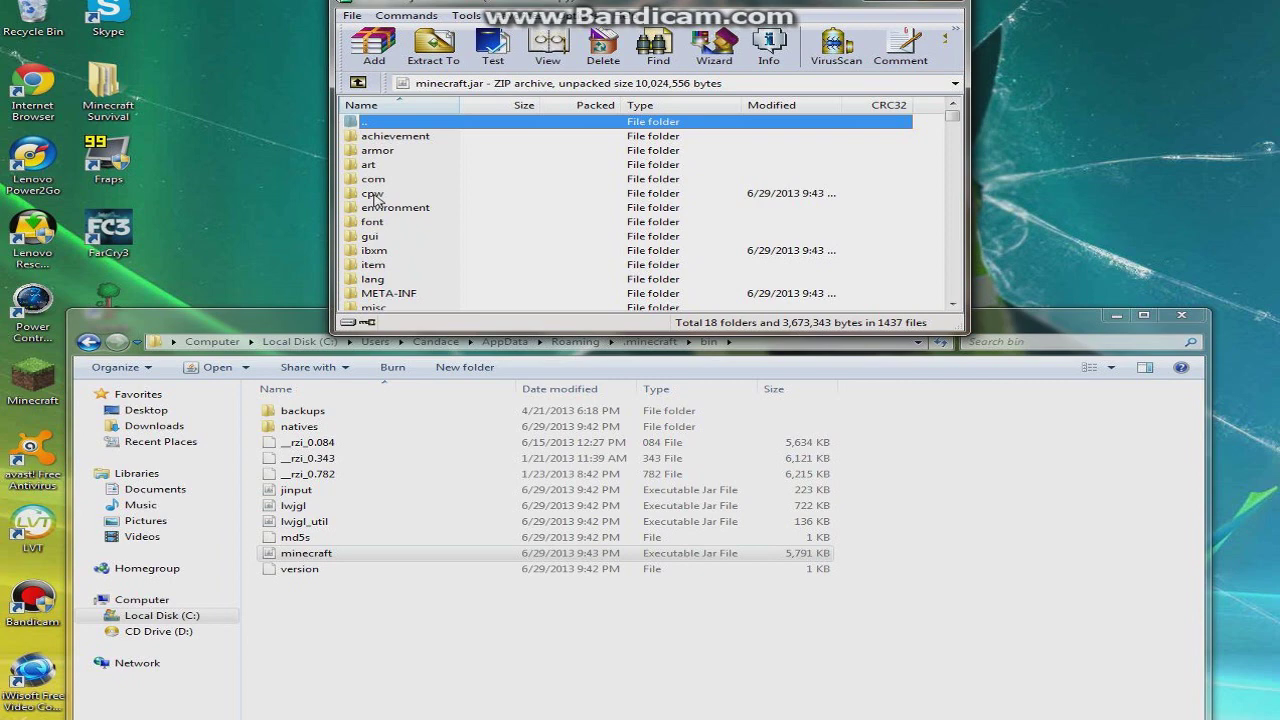
- Browse the jar's cpw\mods folder, then show its mob folder and move the window lower
double_click(374, 194)
double_click(376, 137)
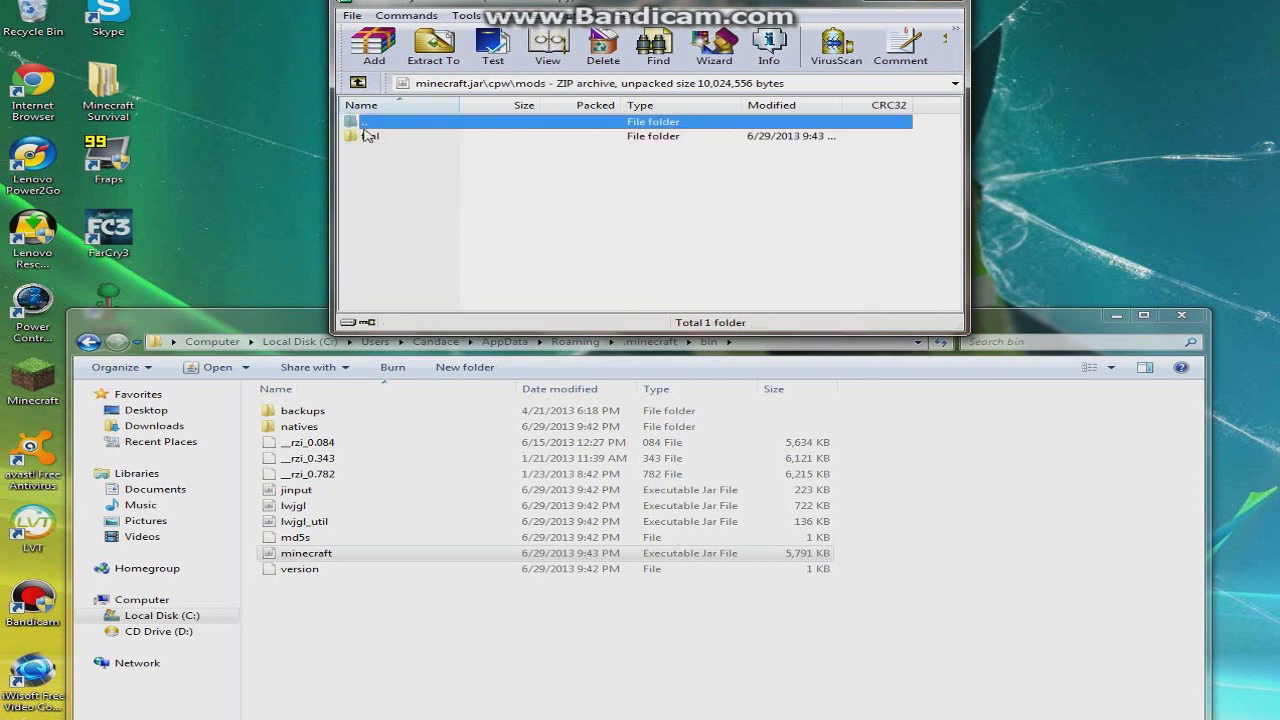
left_click(352, 83)
left_click(356, 84)
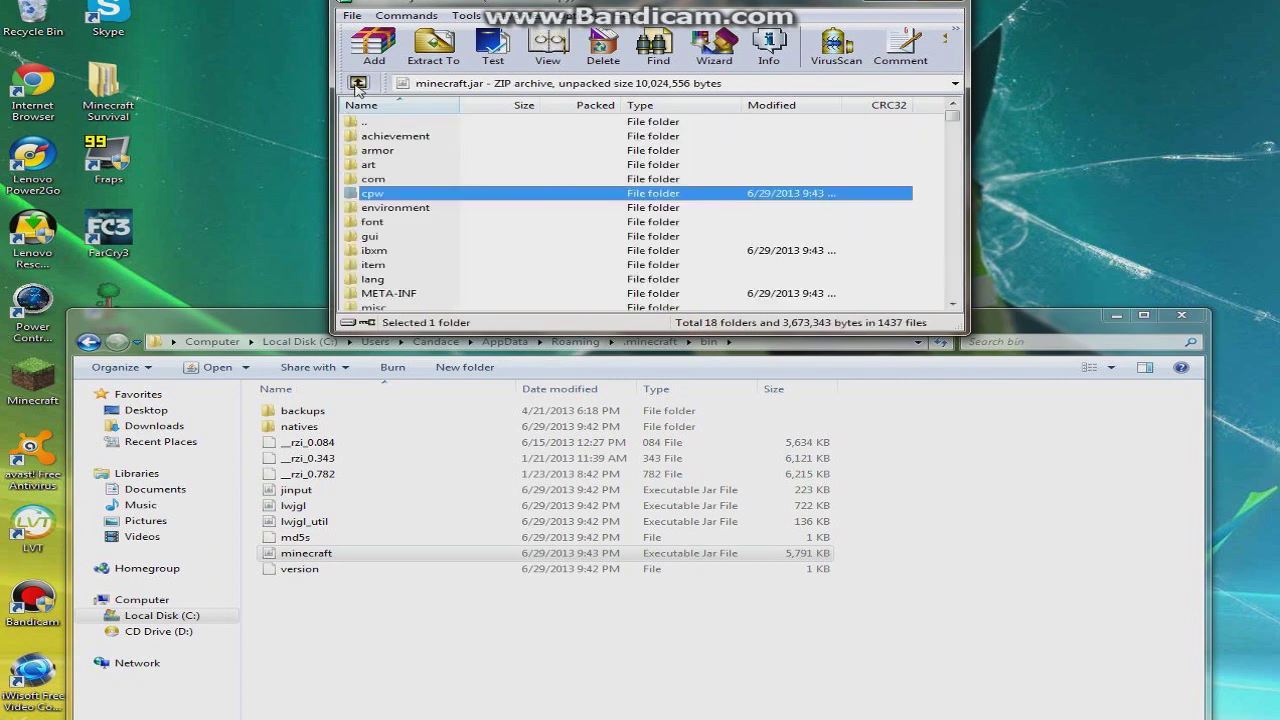
scroll(481, 217, "down", 1)
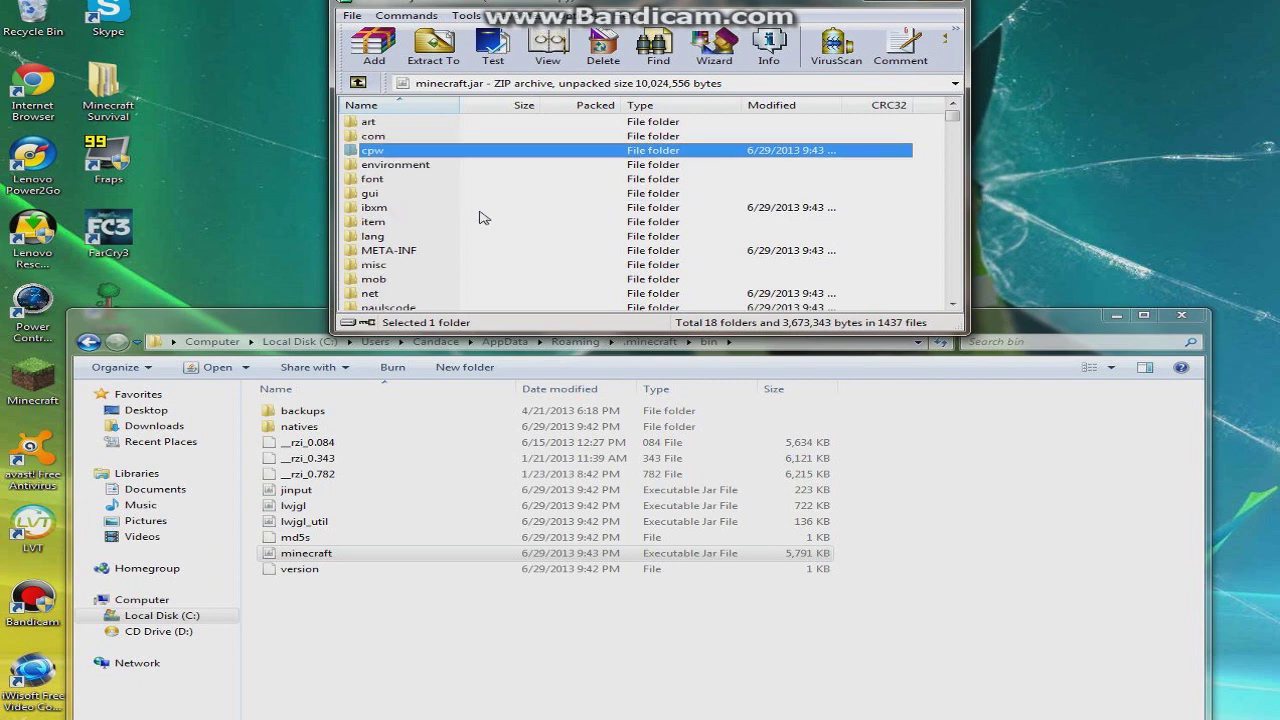
double_click(370, 280)
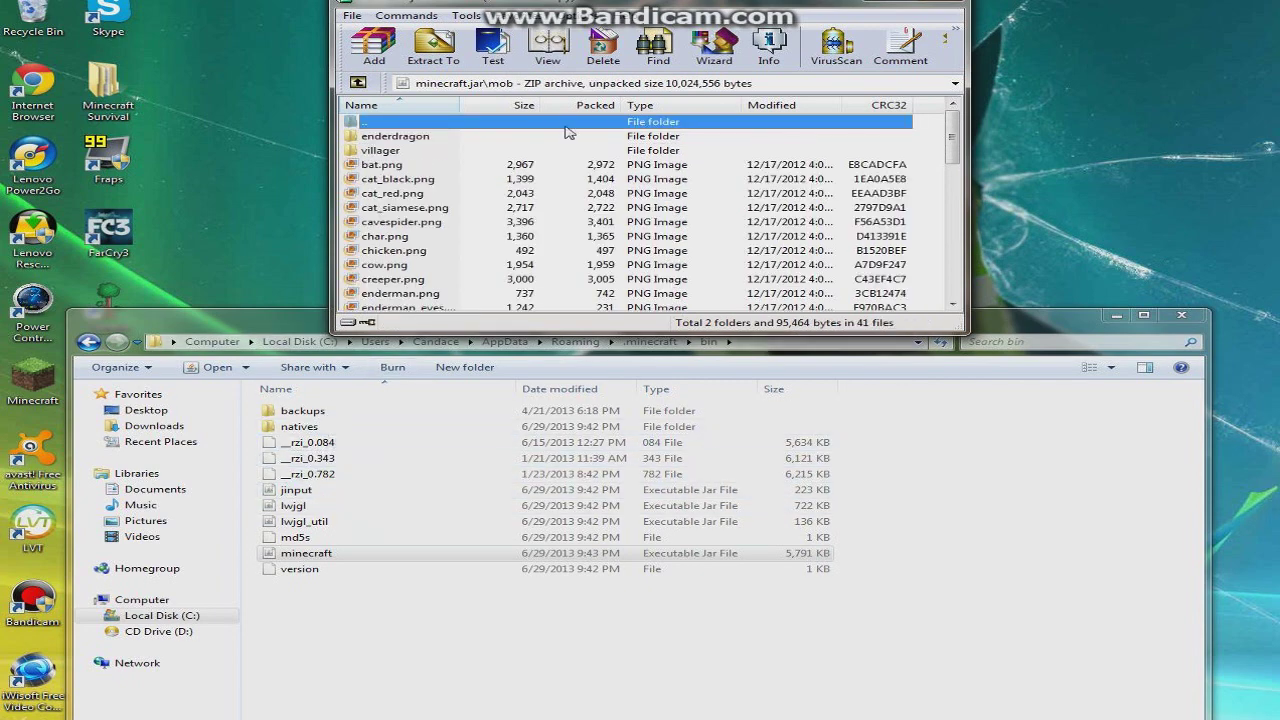
mouse_move(650, 2)
left_mouse_down()
mouse_move(655, 215)
mouse_move(632, 389)
left_mouse_up()
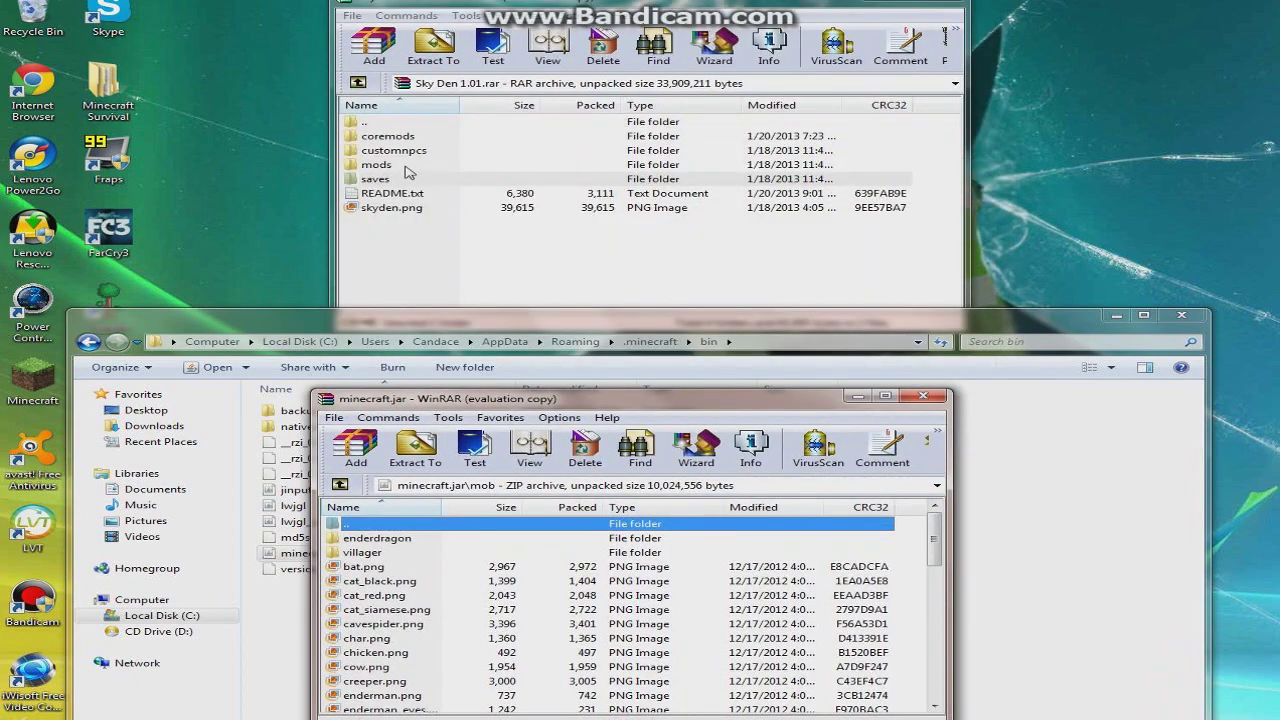
- Open custompncs\packs\customs.zip from the Sky Den archive and show its mob folder with gnolls
double_click(401, 153)
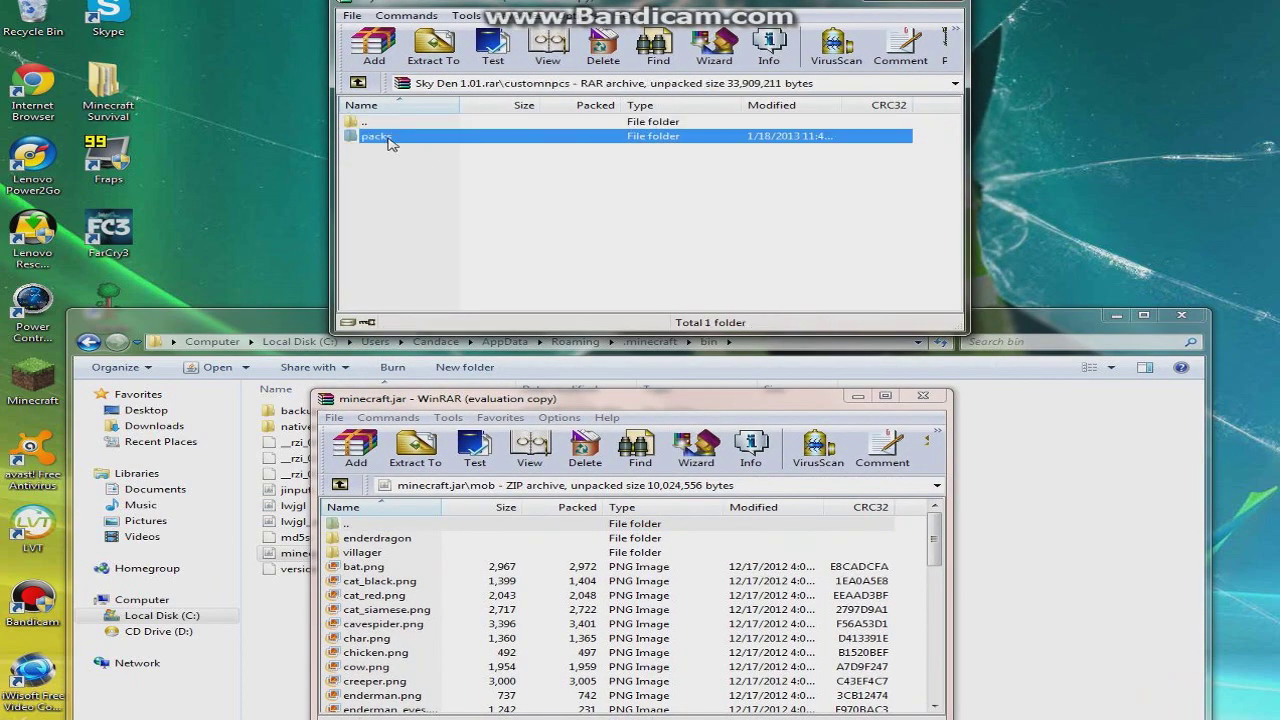
double_click(395, 138)
double_click(397, 137)
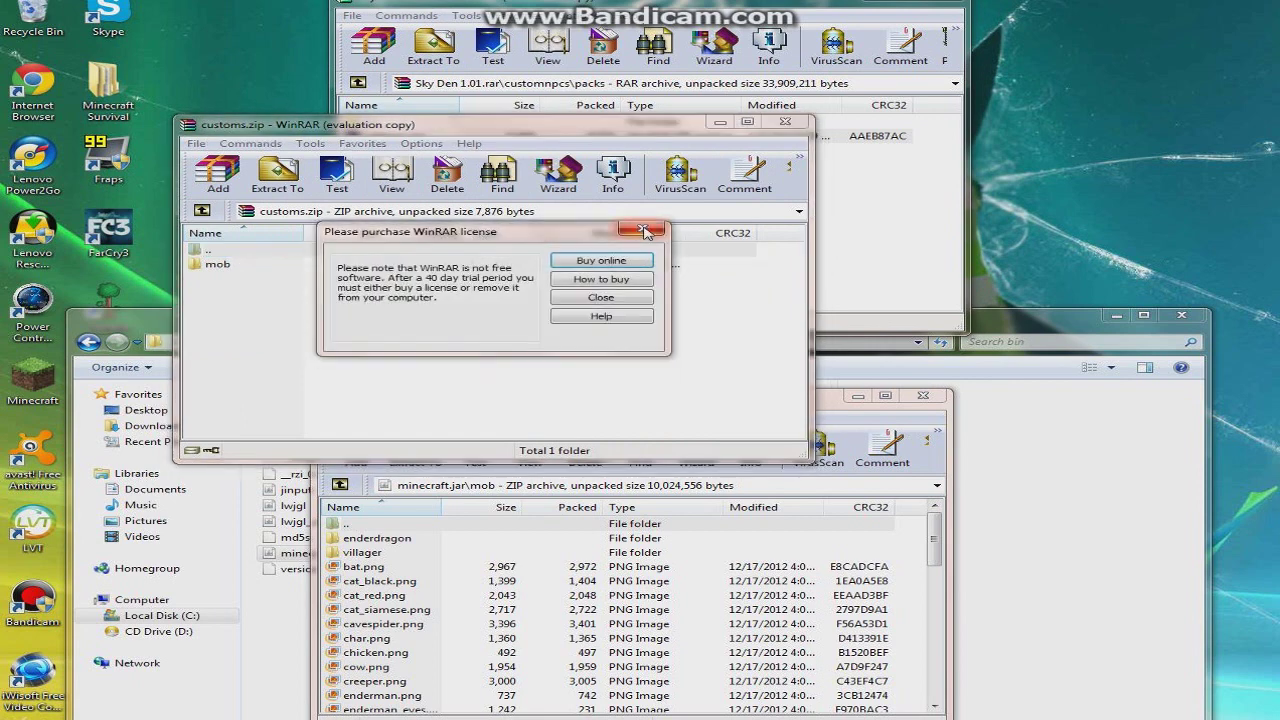
key("Escape")
left_click(216, 266)
double_click(216, 266)
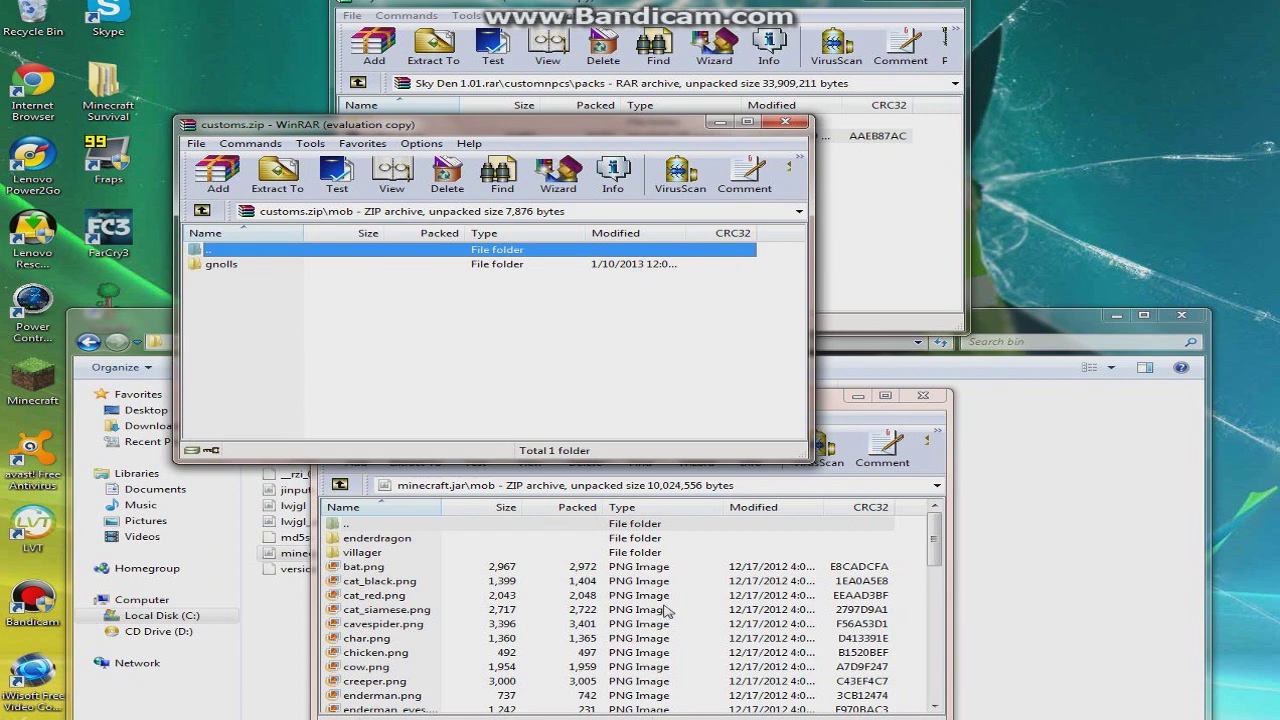
- Close the minecraft.jar, customs.zip and Sky Den archive windows
left_click(835, 405)
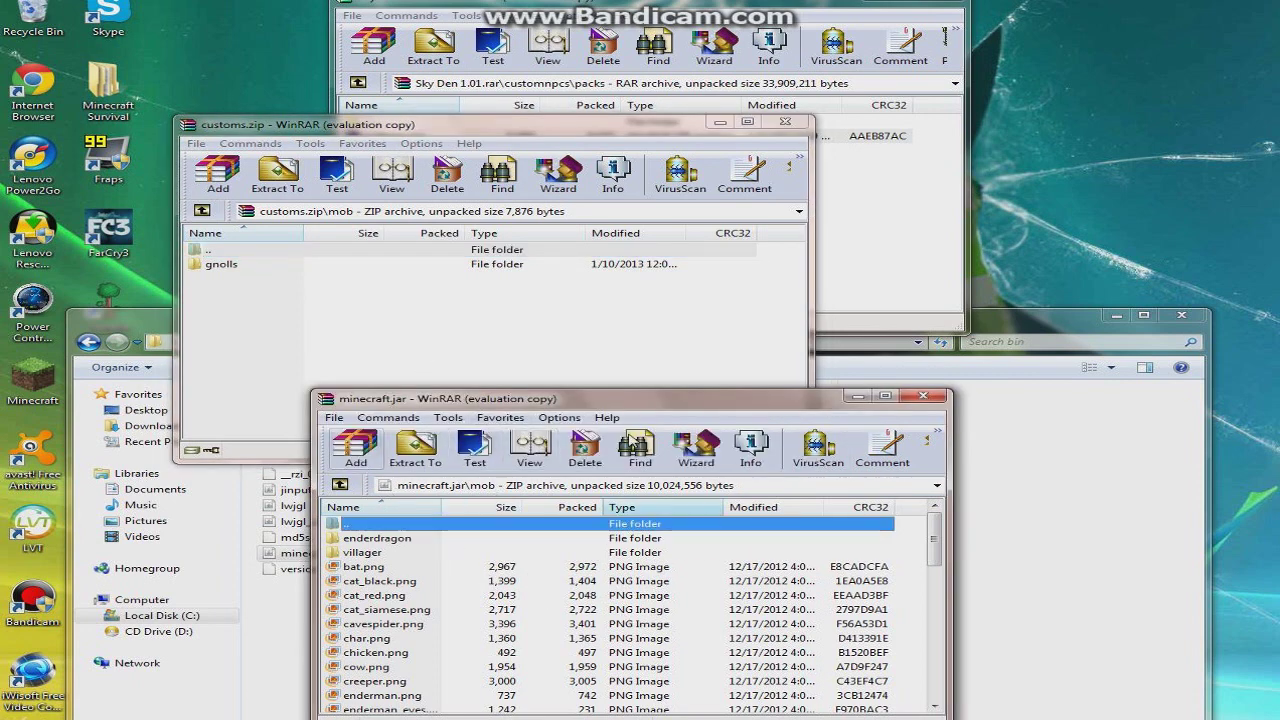
left_click(923, 396)
left_click(785, 121)
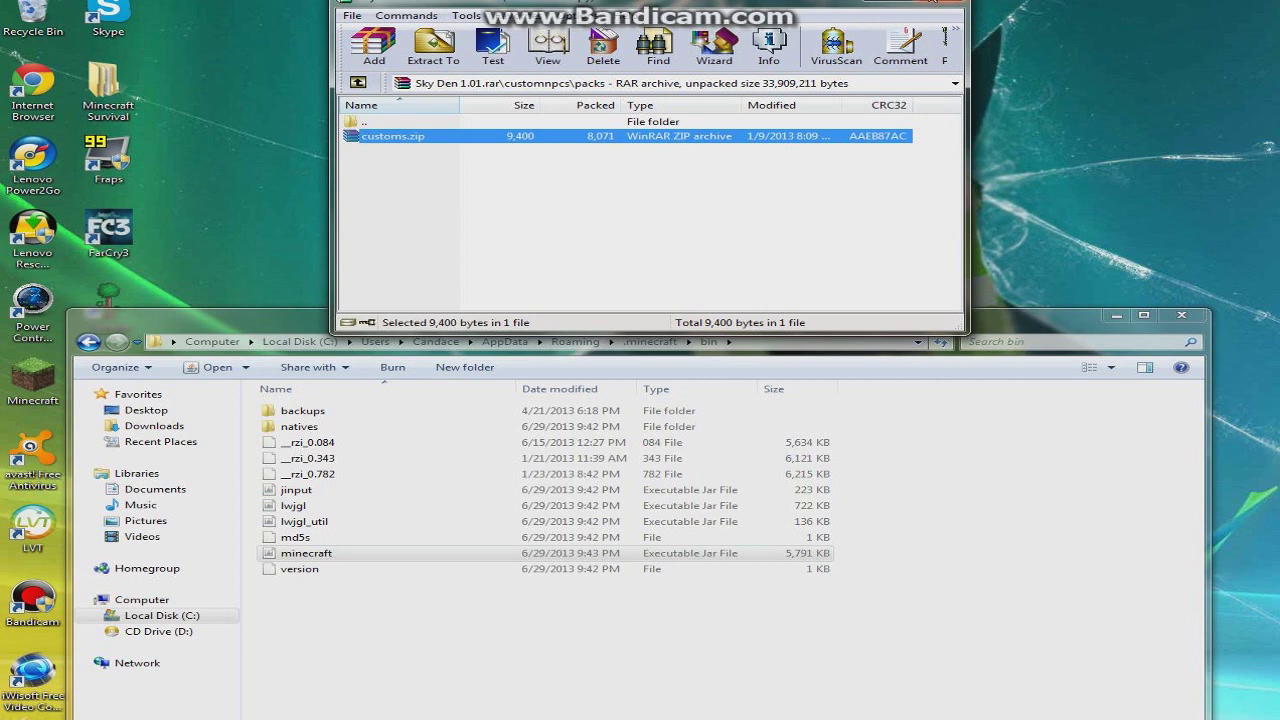
left_click(946, 6)
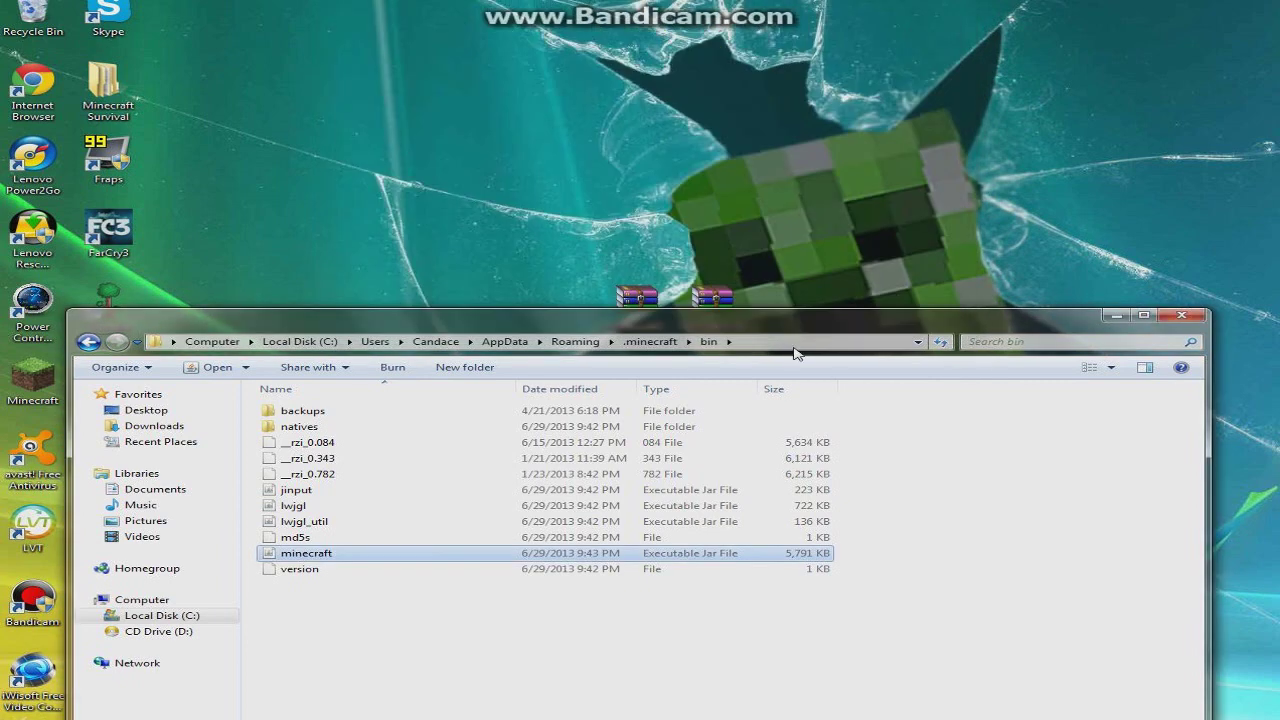
- Close the bin folder window and log in through the Minecraft launcher
left_click(1182, 316)
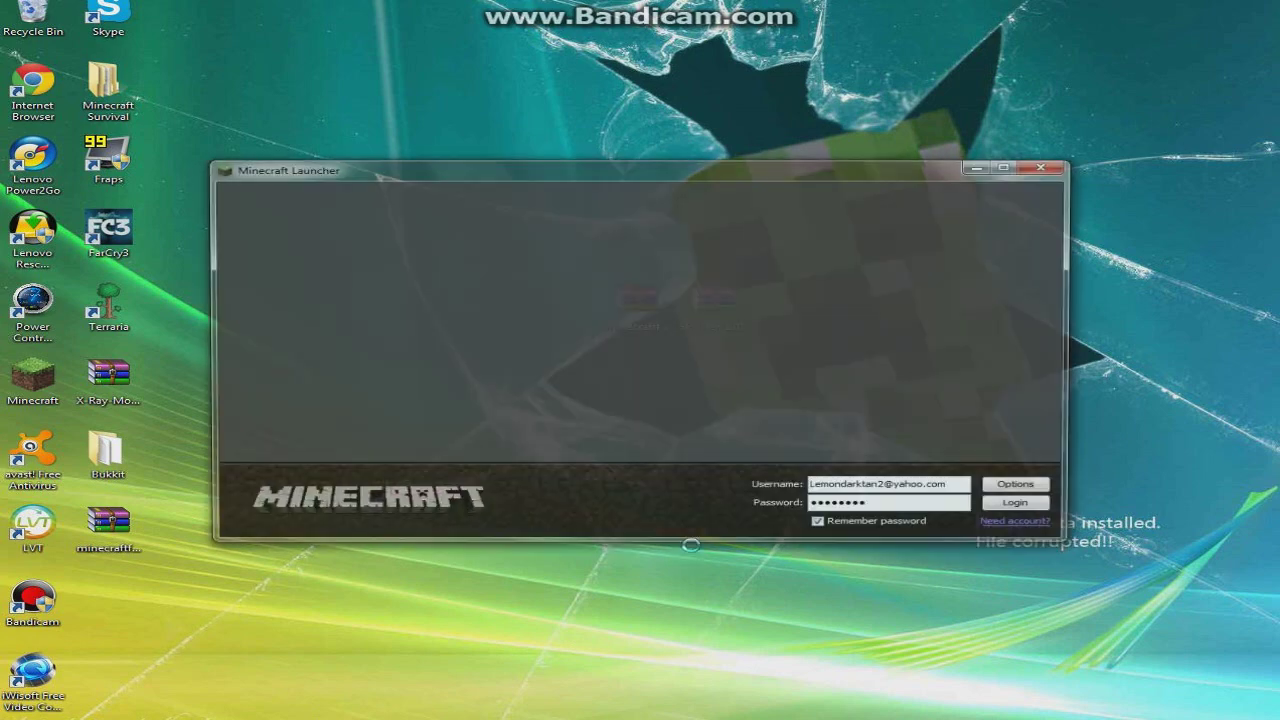
left_click(1022, 508)
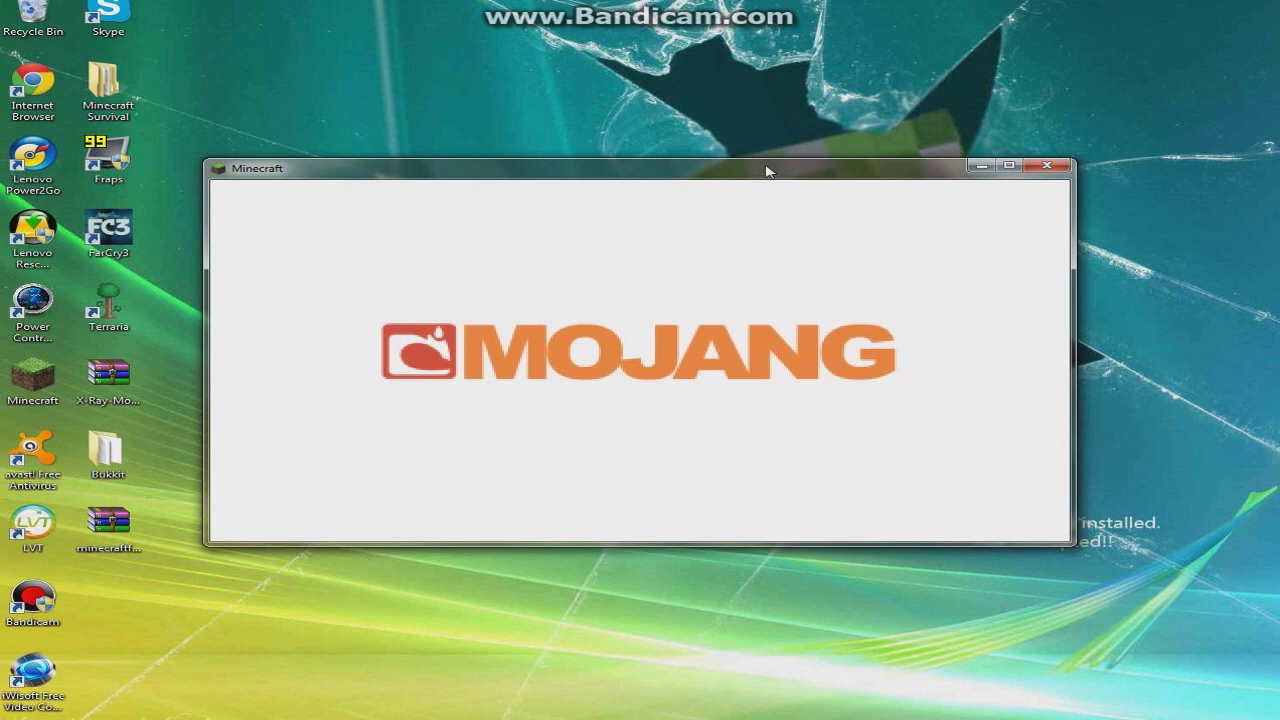
mouse_move(763, 172)
left_mouse_down()
mouse_move(766, 346)
mouse_move(727, 491)
left_mouse_up()
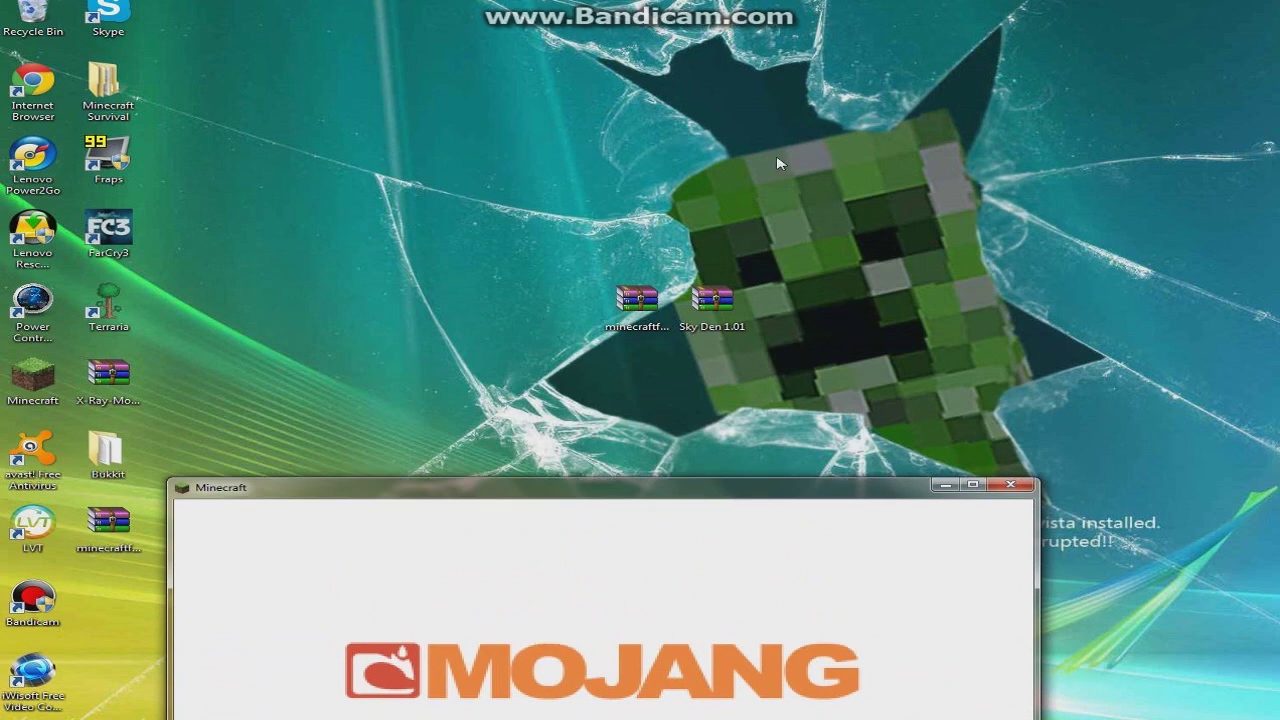
mouse_move(690, 487)
left_mouse_down()
mouse_move(728, 403)
mouse_move(768, 187)
mouse_move(743, 183)
left_mouse_up()
- Review the installed mods list, then choose the Sky Den world in Singleplayer and play
left_click(757, 451)
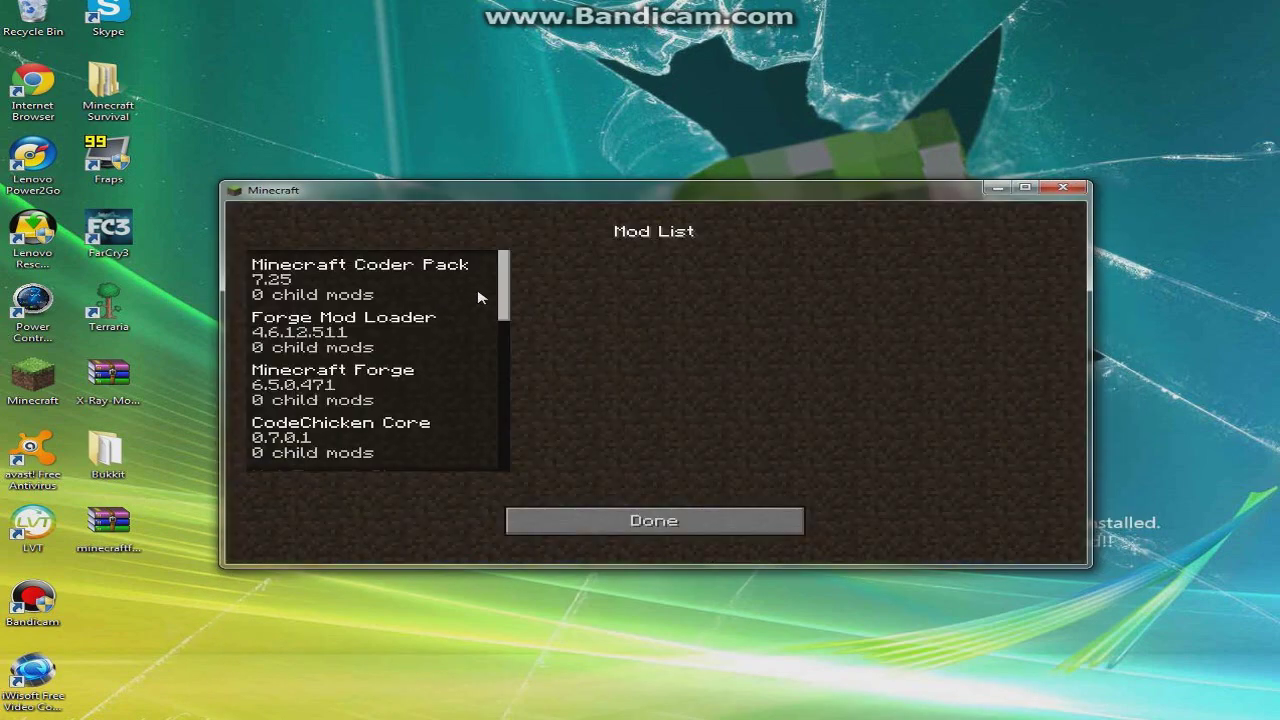
mouse_move(505, 297)
left_mouse_down()
mouse_move(490, 466)
mouse_move(498, 289)
left_mouse_up()
left_click(650, 524)
left_click(640, 378)
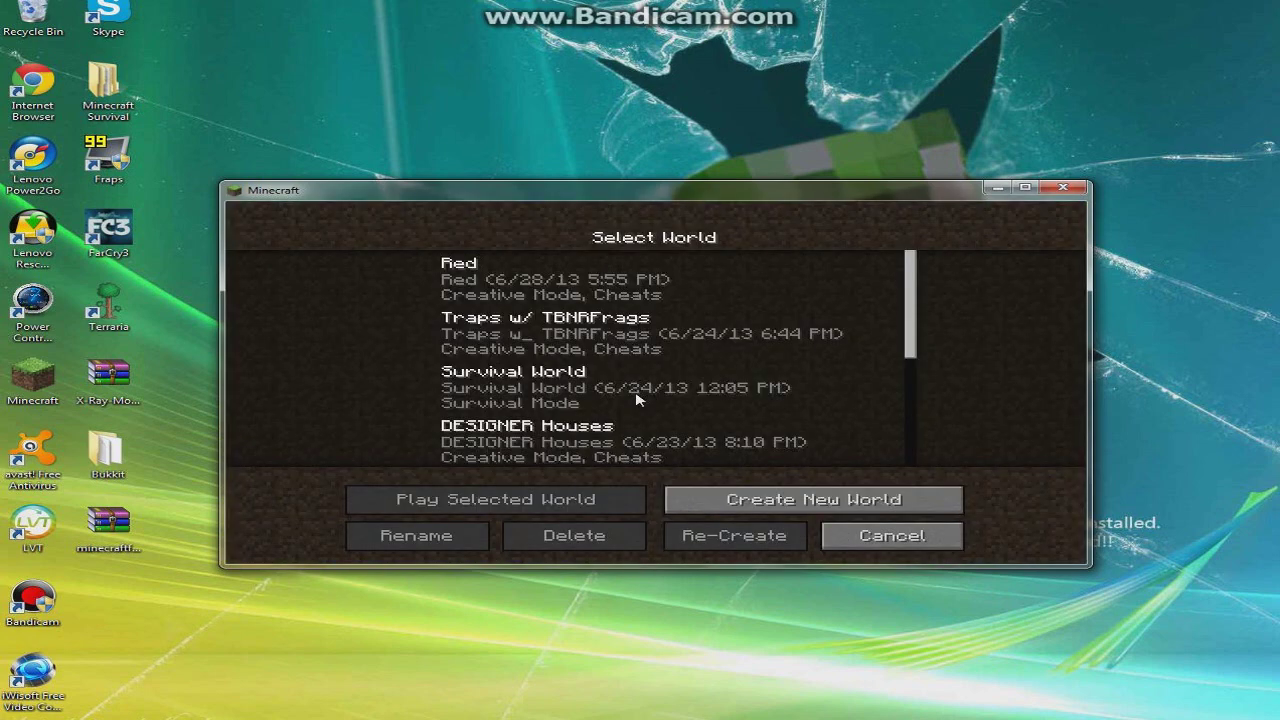
left_click_drag(929, 338, 893, 450)
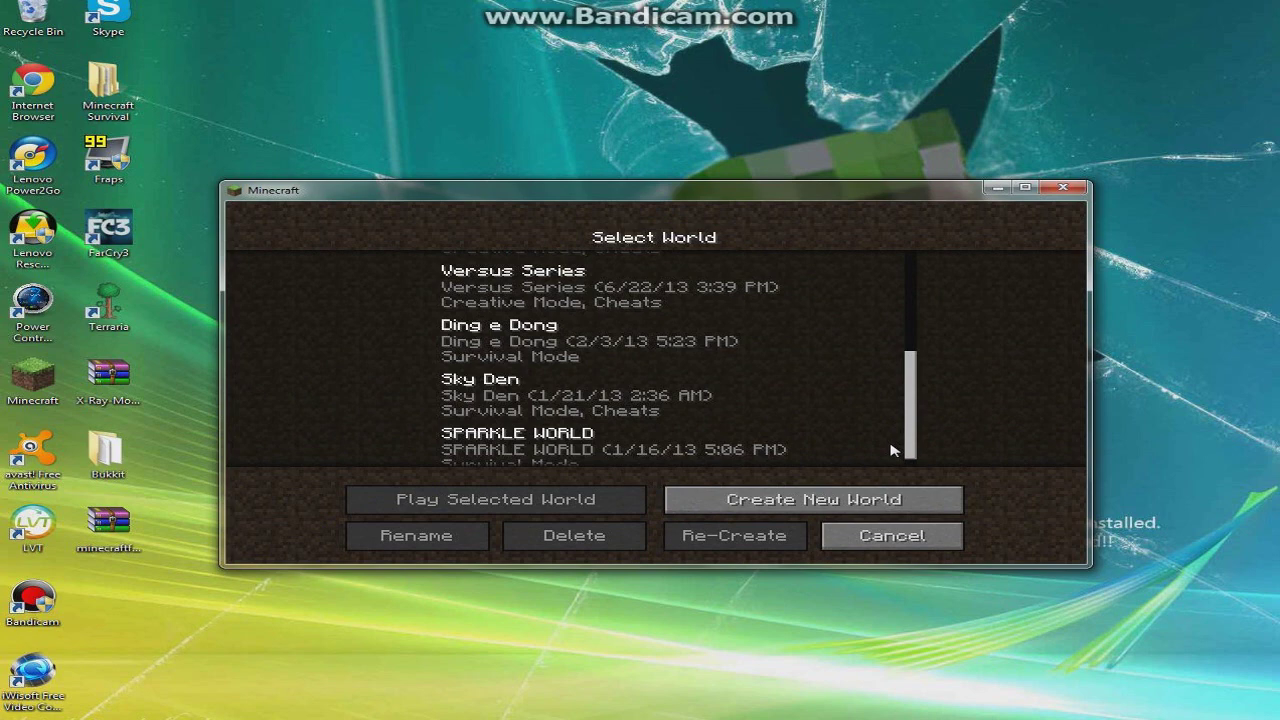
left_click(640, 392)
left_click(495, 499)
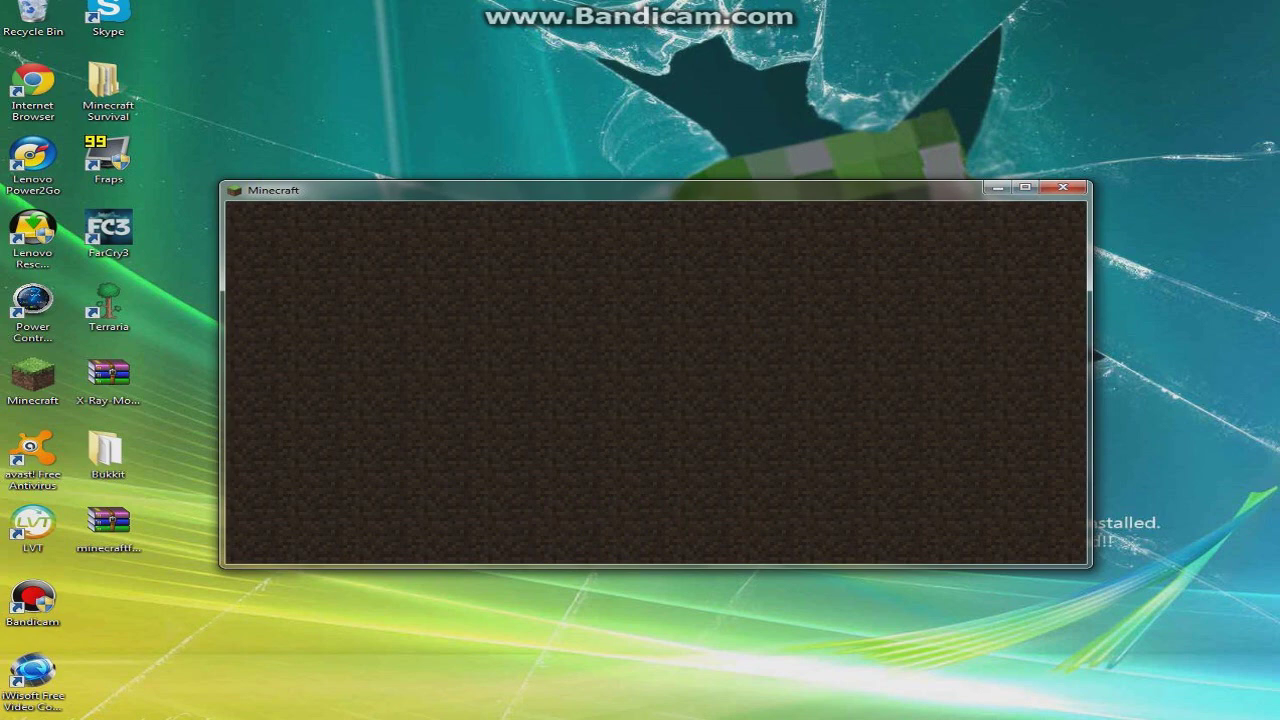
- Pause, maximize the game window to full screen, and resume playing
key("Escape")
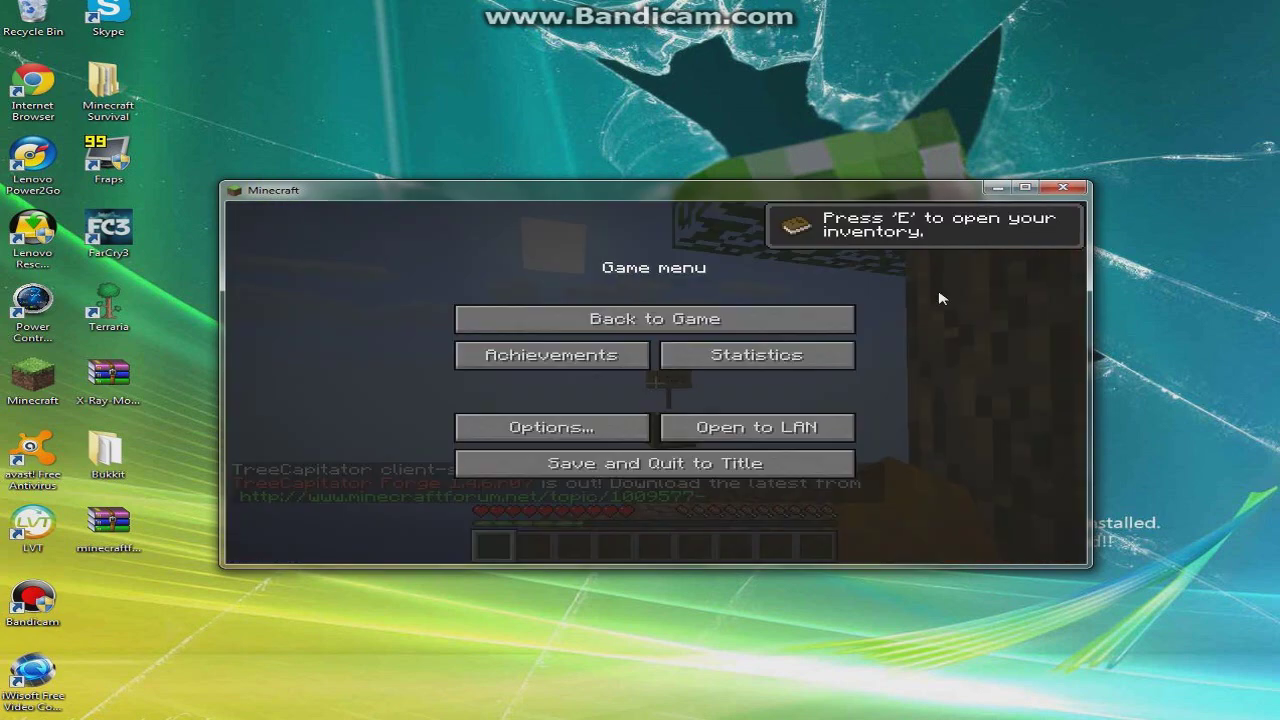
left_click(1025, 187)
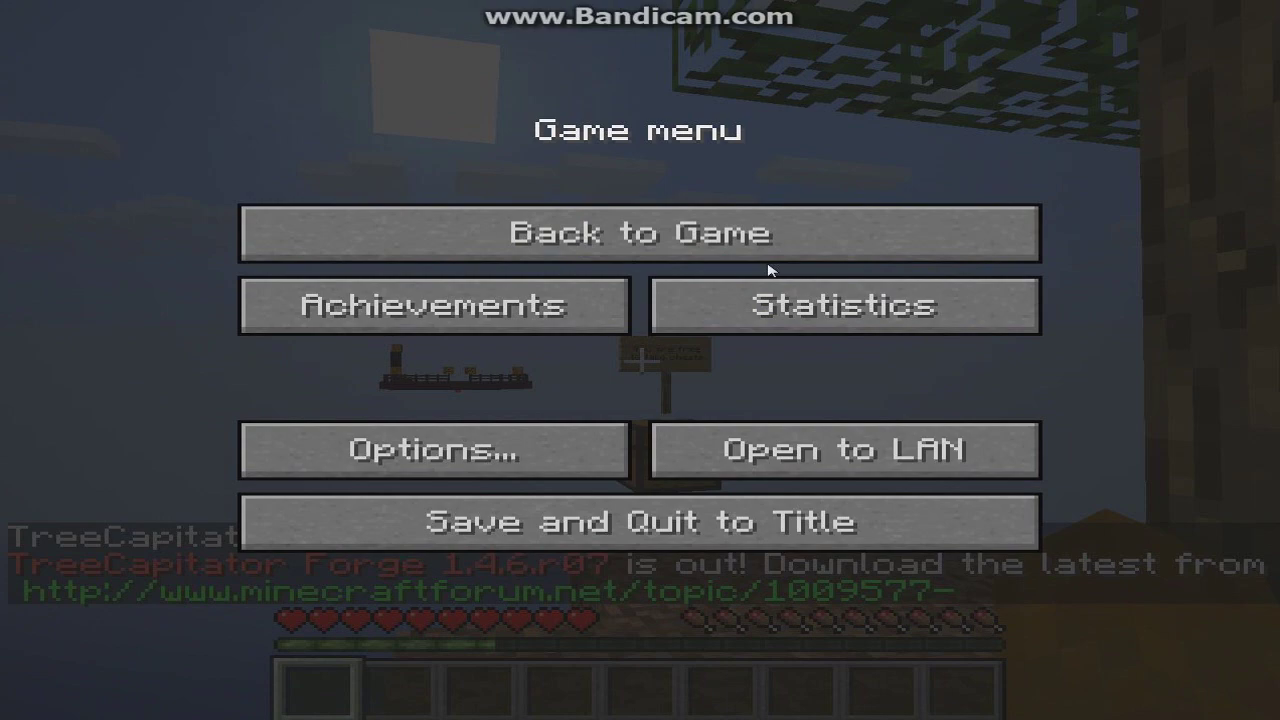
left_click(768, 252)
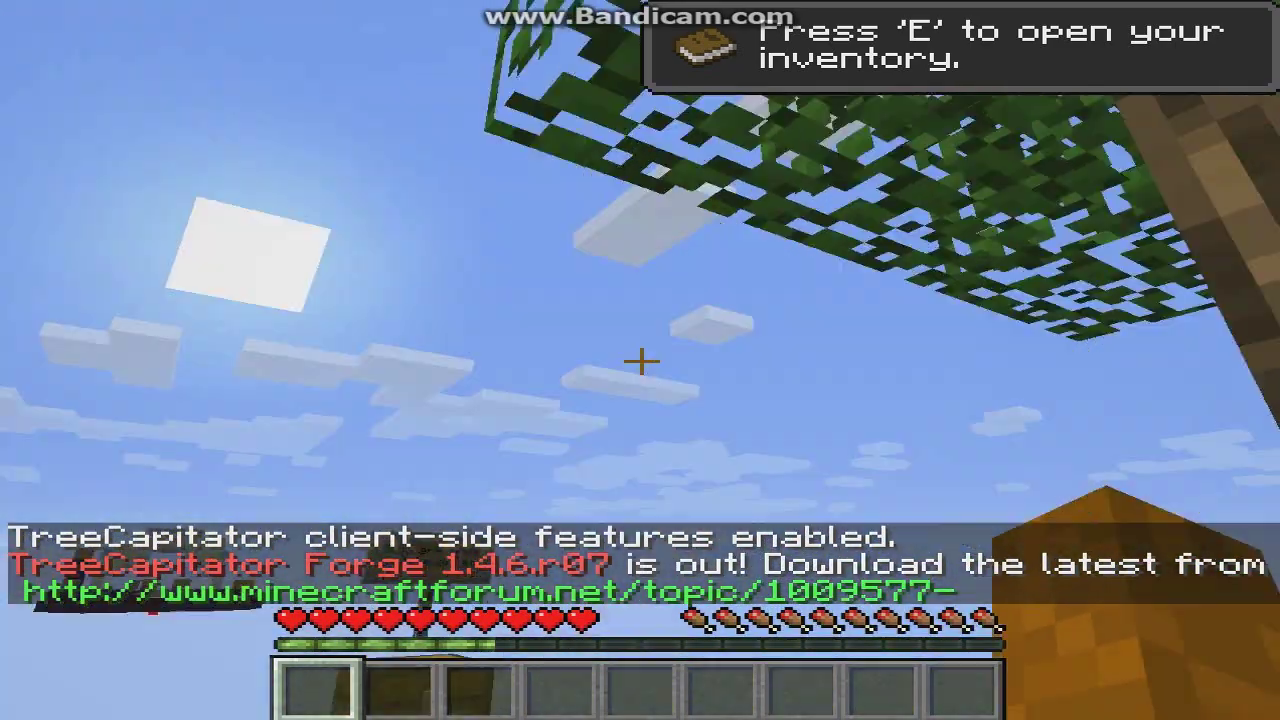
- Inspect the starter chest's beds, saplings and book, then walk across the dirt bridge and back
right_click(641, 361)
key("e")
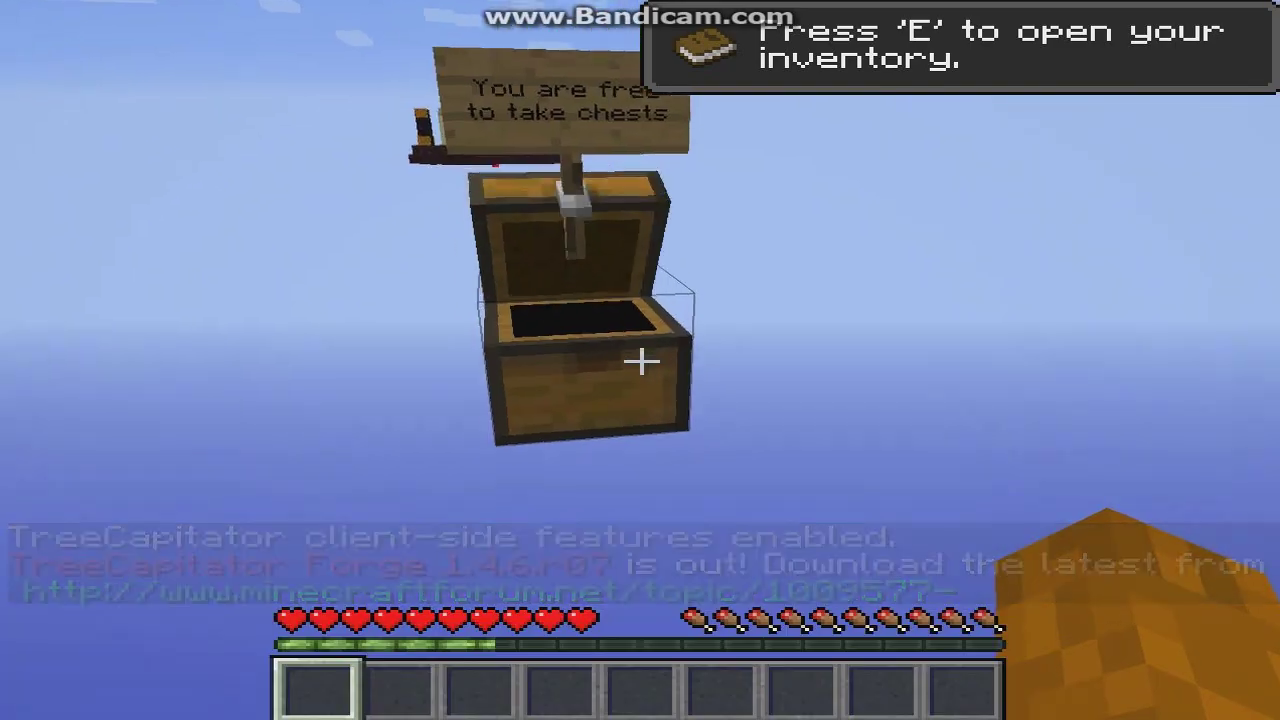
right_click(641, 361)
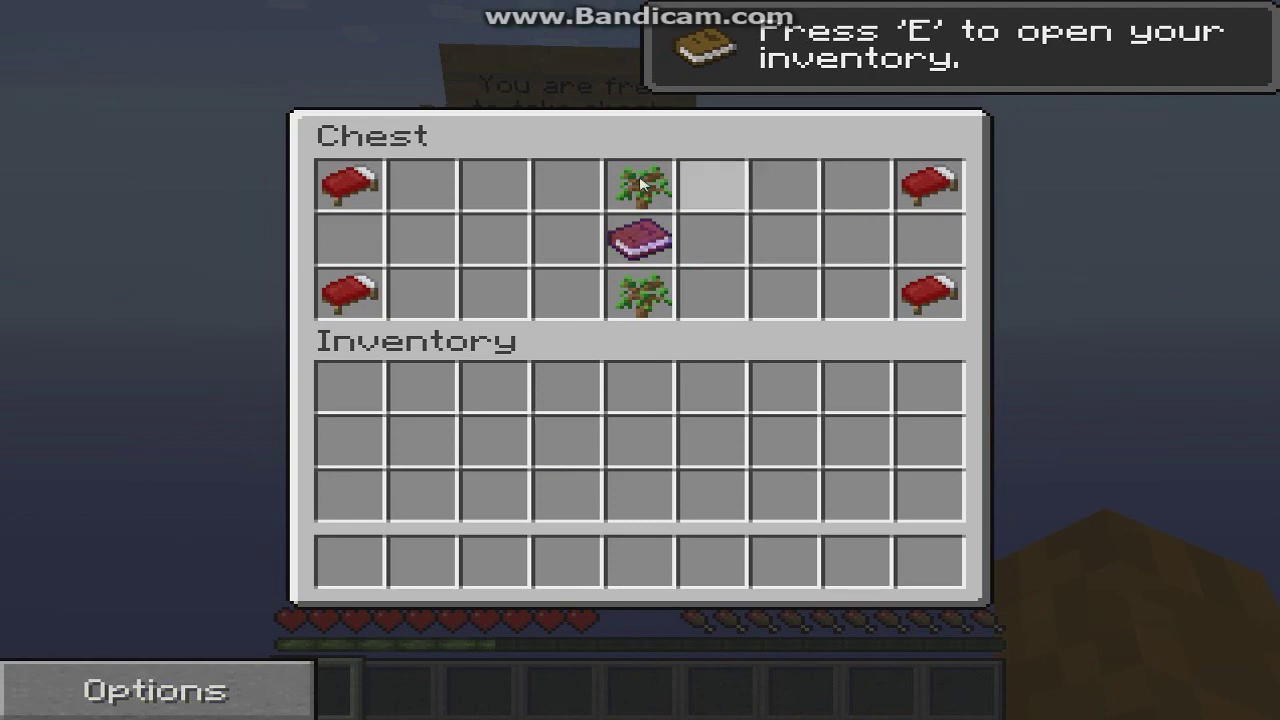
key("e")
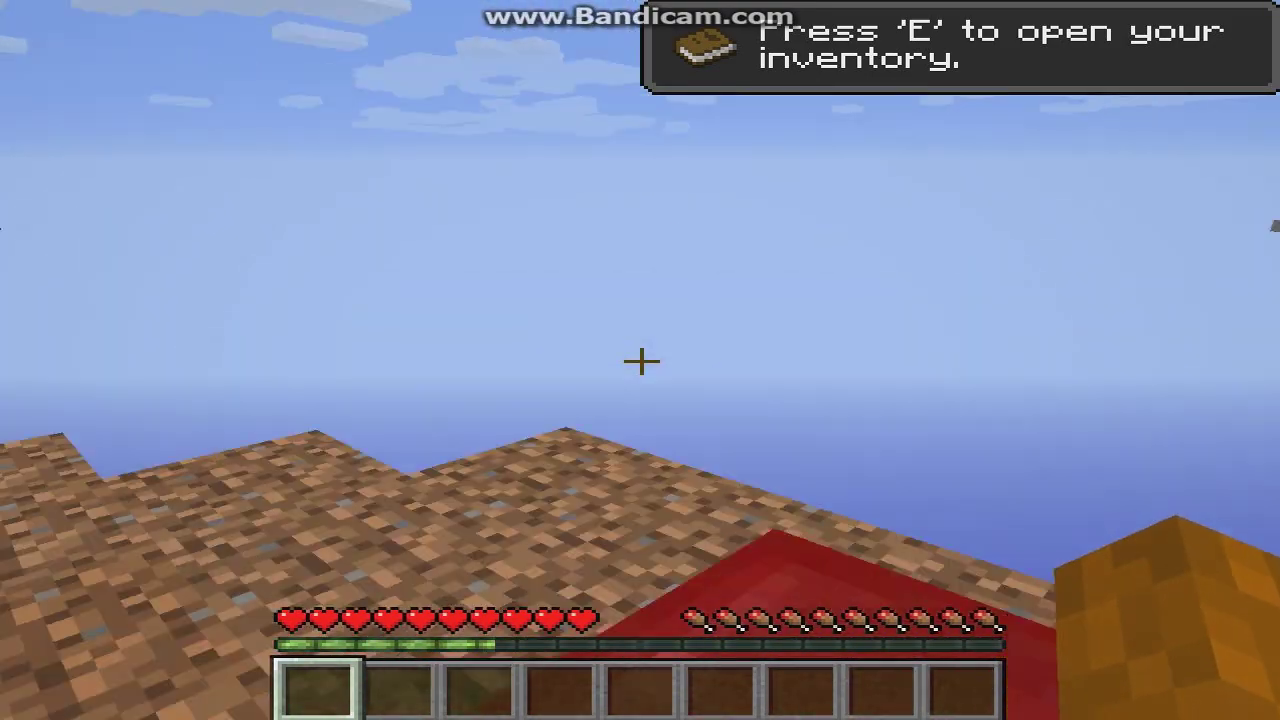
key("w")
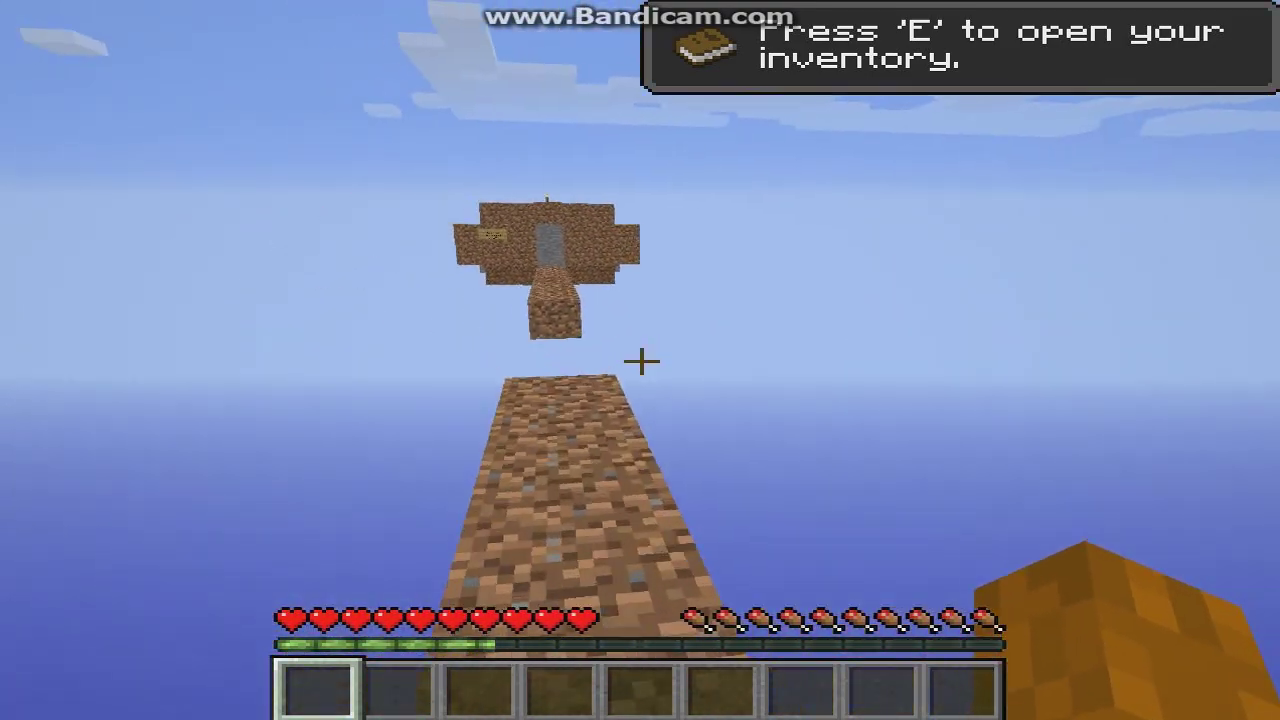
key("w")
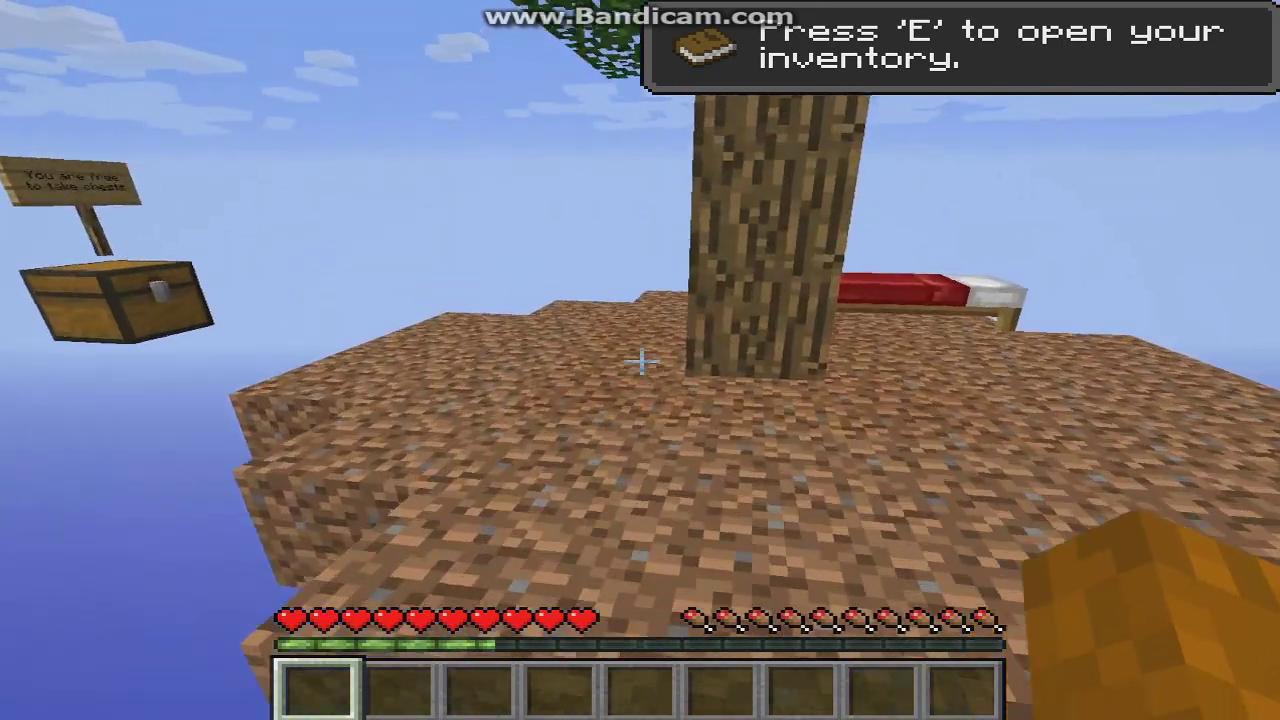